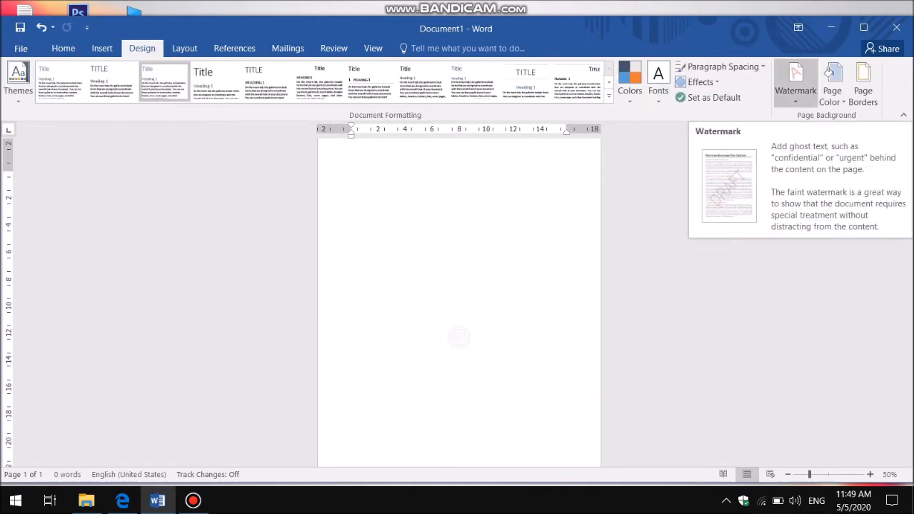
# Remove the existing watermark from the blank document and maximize the document window.
pyautogui.click(795, 80)
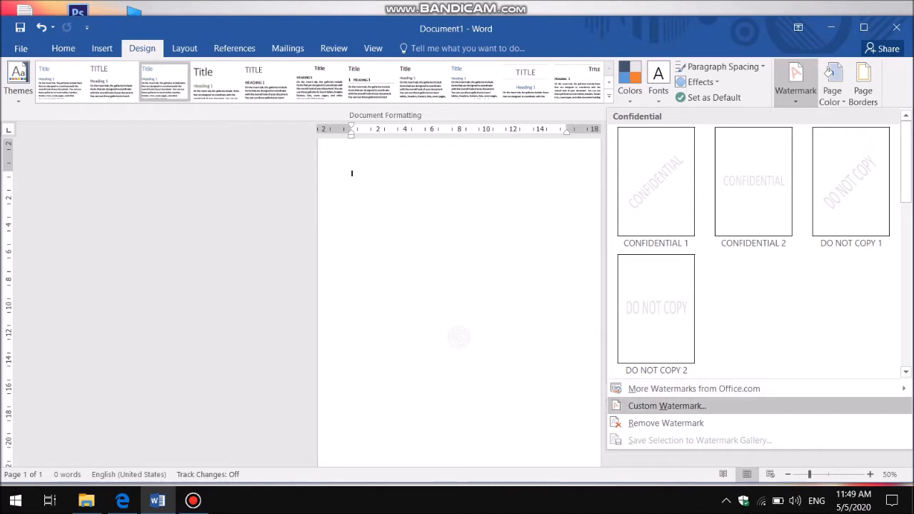
pyautogui.click(666, 405)
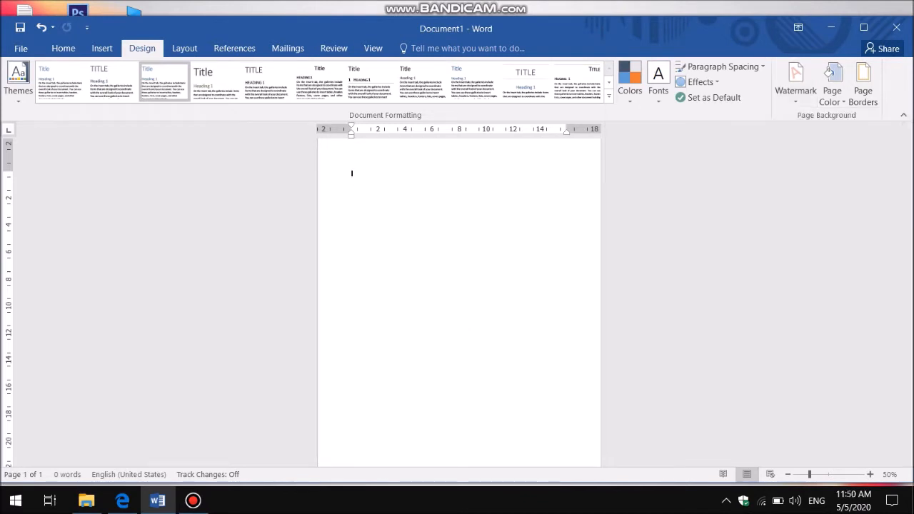
pyautogui.click(863, 27)
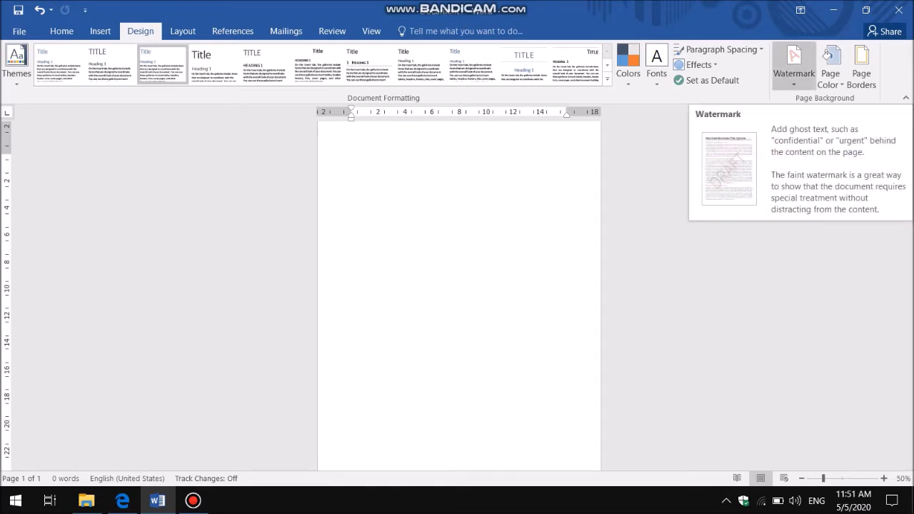
pyautogui.click(794, 68)
pyautogui.click(794, 68)
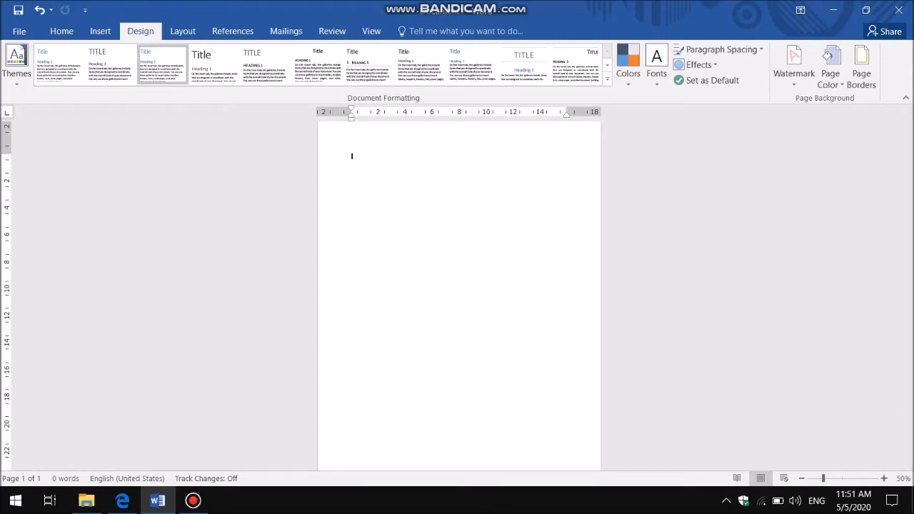
pyautogui.click(793, 63)
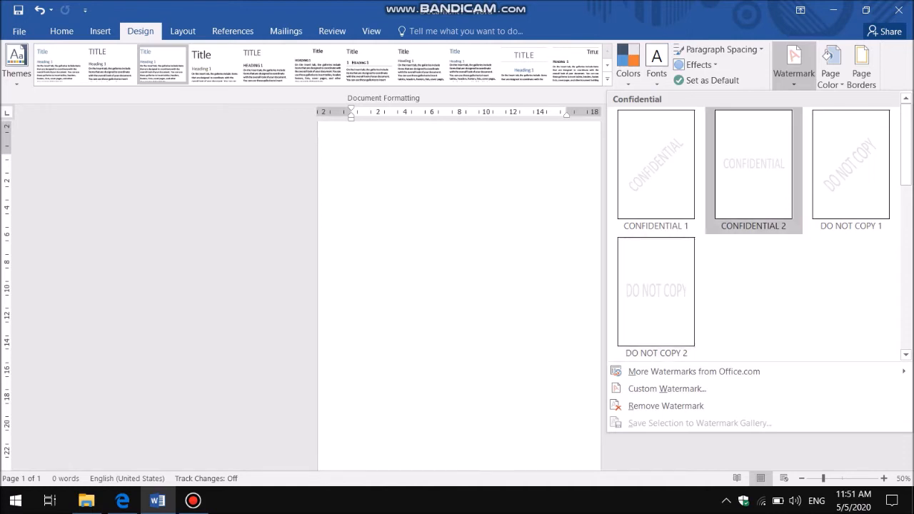
pyautogui.click(513, 200)
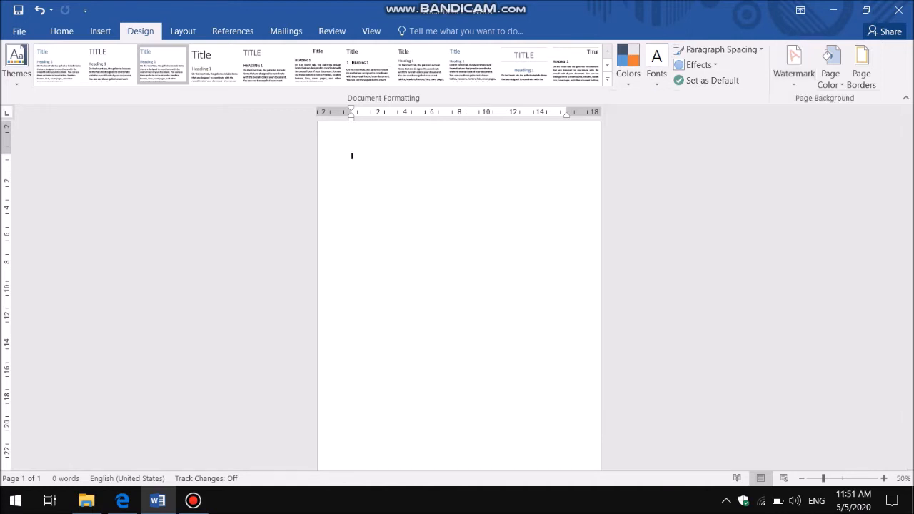
# Open the recent document Agri 1 Fix from the Documents folder.
pyautogui.click(19, 31)
pyautogui.click(23, 110)
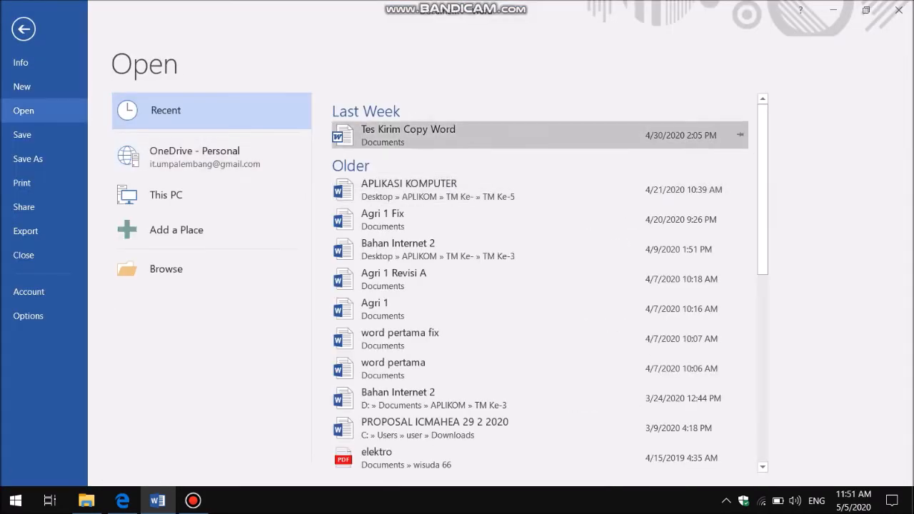
pyautogui.click(400, 219)
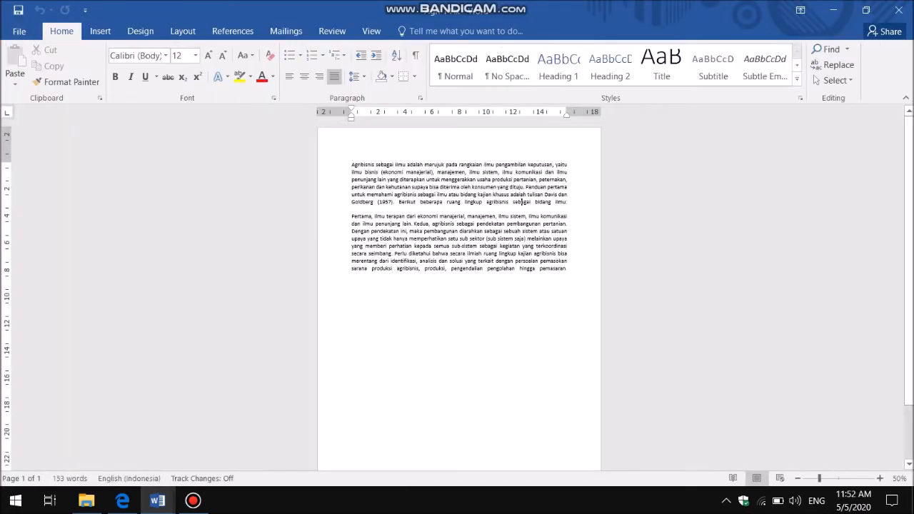
# Copy both existing paragraphs and paste them twice below the current text to fill the page.
pyautogui.moveTo(567, 269); pyautogui.dragTo(351, 165)
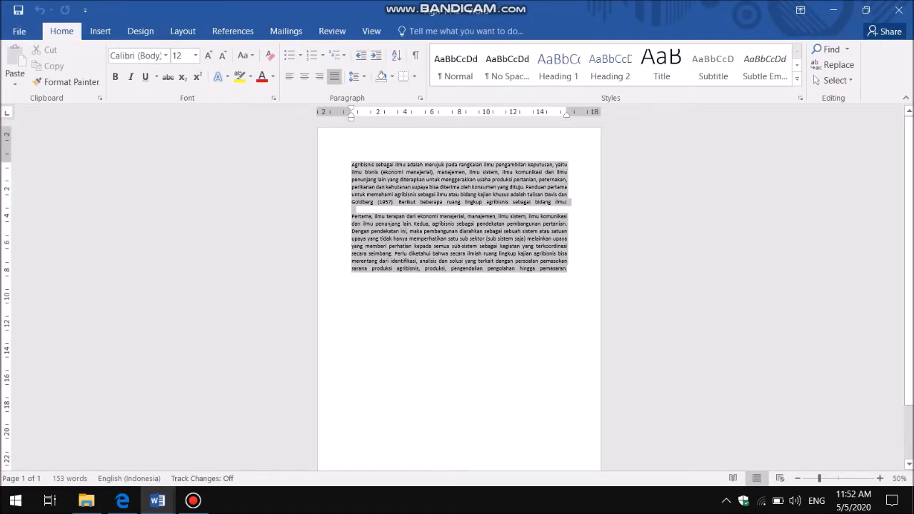
pyautogui.hotkey('ctrl', 'c')
pyautogui.click(352, 276)
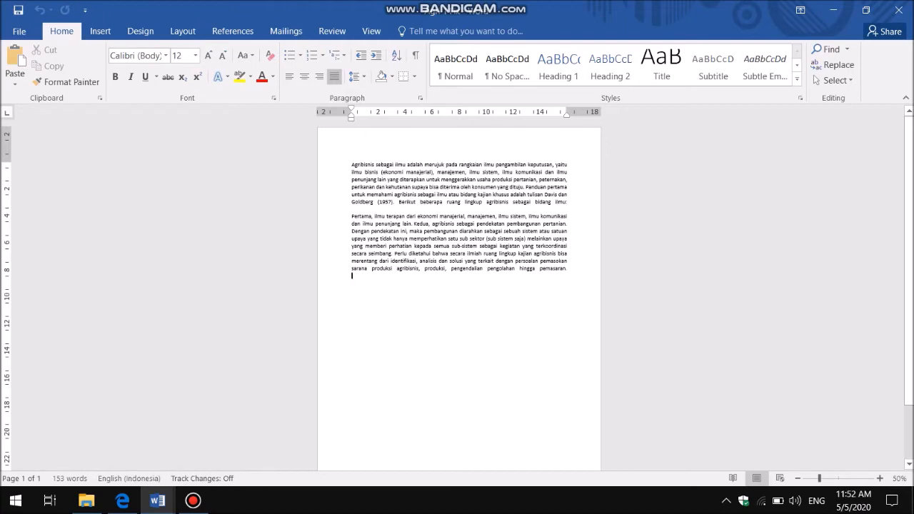
pyautogui.hotkey('ctrl', 'v')
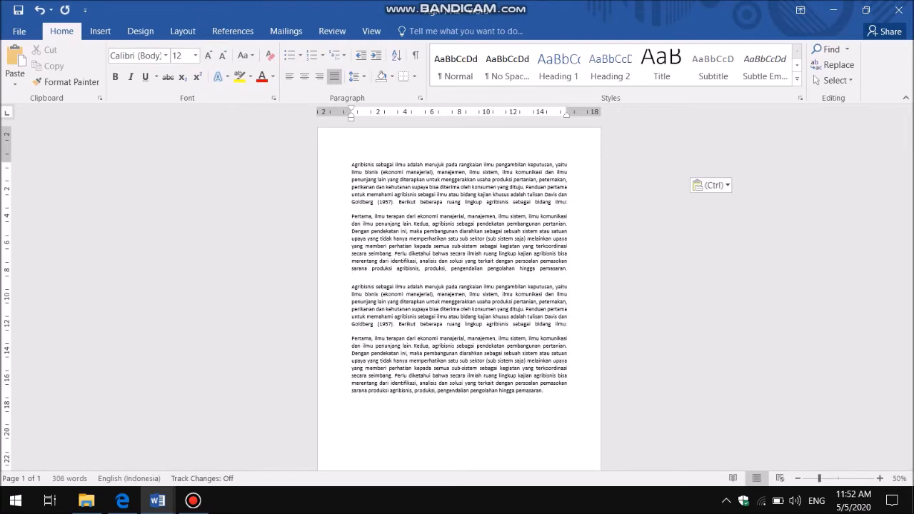
pyautogui.hotkey('ctrl', 'v')
# Delete the end of the pasted text that runs onto the second page, back to the word "terkoordinasi".
pyautogui.press('BackSpace')
pyautogui.press('BackSpace')
pyautogui.press('BackSpace')
pyautogui.press('BackSpace')
pyautogui.press('BackSpace')
pyautogui.press('BackSpace')
pyautogui.press('BackSpace')
pyautogui.press('BackSpace')
pyautogui.press('BackSpace')
pyautogui.press('BackSpace')
pyautogui.press('BackSpace')
pyautogui.press('BackSpace')
pyautogui.press('BackSpace')
pyautogui.press('BackSpace')
pyautogui.press('BackSpace')
pyautogui.press('BackSpace')
pyautogui.press('BackSpace')
pyautogui.press('BackSpace')
pyautogui.press('BackSpace')
pyautogui.press('BackSpace')
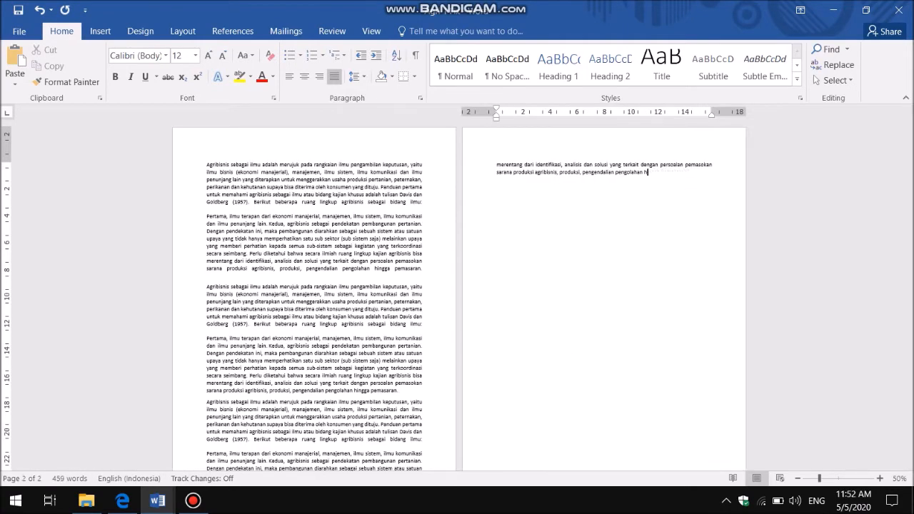
pyautogui.press('BackSpace')
pyautogui.press('BackSpace')
pyautogui.press('BackSpace')
pyautogui.press('BackSpace')
pyautogui.press('BackSpace')
pyautogui.press('BackSpace')
pyautogui.press('BackSpace')
pyautogui.press('BackSpace')
pyautogui.press('BackSpace')
pyautogui.press('BackSpace')
pyautogui.press('BackSpace')
pyautogui.press('BackSpace')
pyautogui.press('BackSpace')
pyautogui.press('BackSpace')
pyautogui.press('BackSpace')
pyautogui.press('BackSpace')
pyautogui.press('BackSpace')
pyautogui.press('BackSpace')
pyautogui.press('BackSpace')
pyautogui.press('BackSpace')
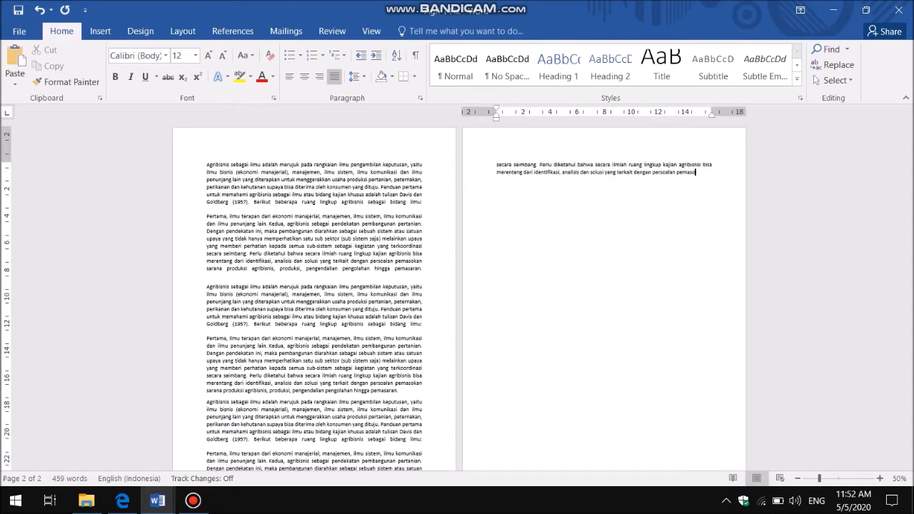
pyautogui.hotkey('shift', 'Up')
pyautogui.hotkey('shift', 'Home')
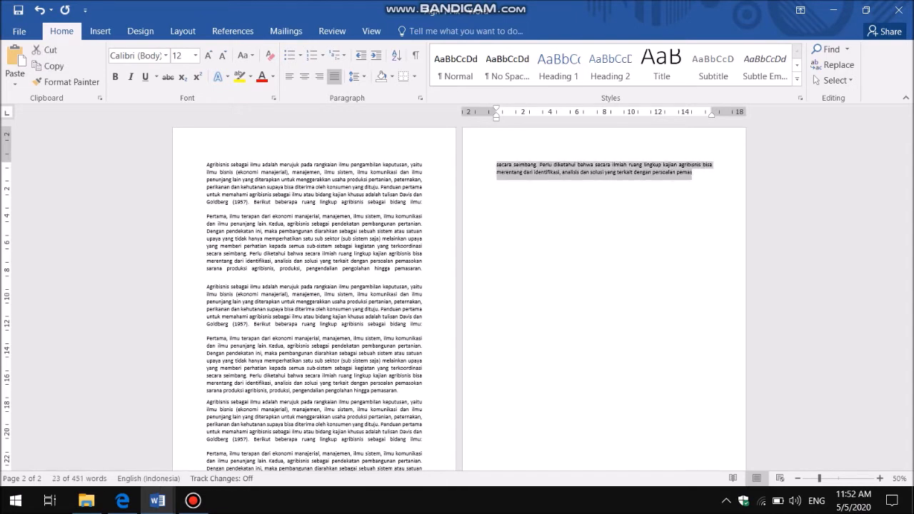
pyautogui.press('BackSpace')
pyautogui.press('BackSpace')
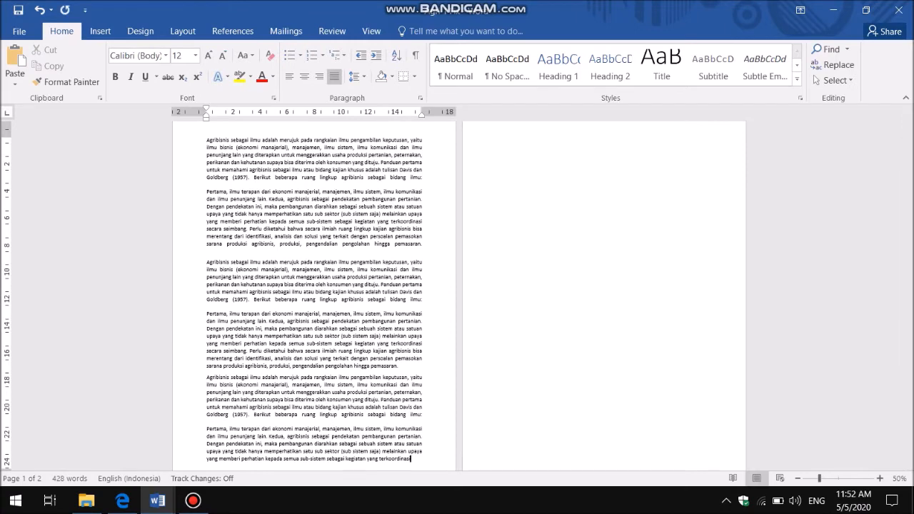
# Start a custom watermark for the document and set its type to Picture watermark.
pyautogui.scroll(1, 459, 285)
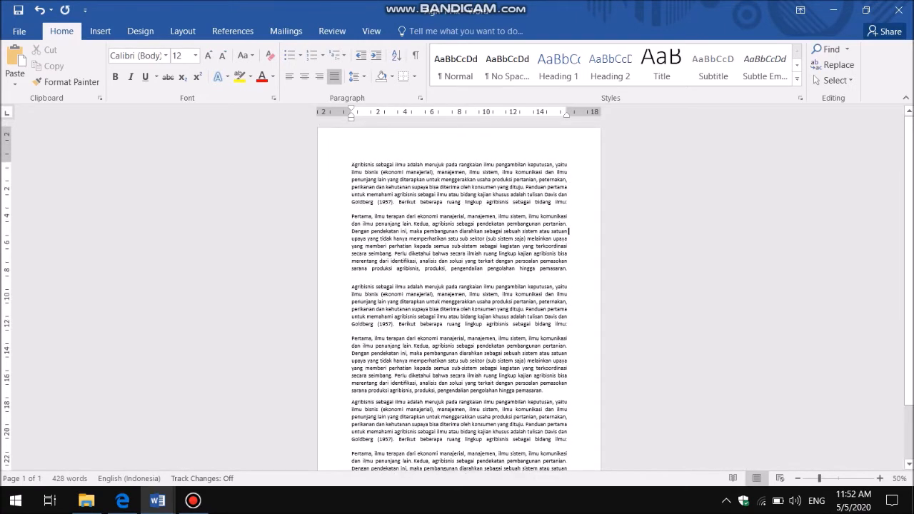
pyautogui.click(568, 231)
pyautogui.scroll(-1, 568, 231)
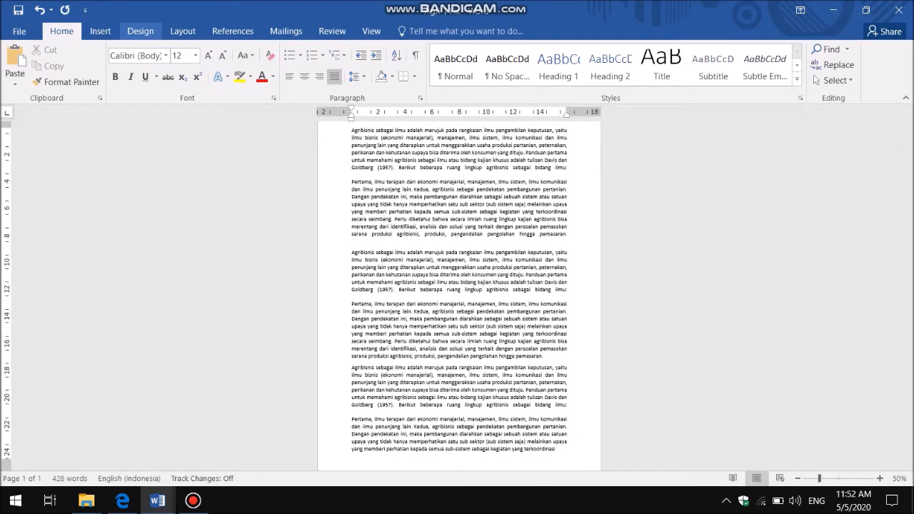
pyautogui.click(140, 31)
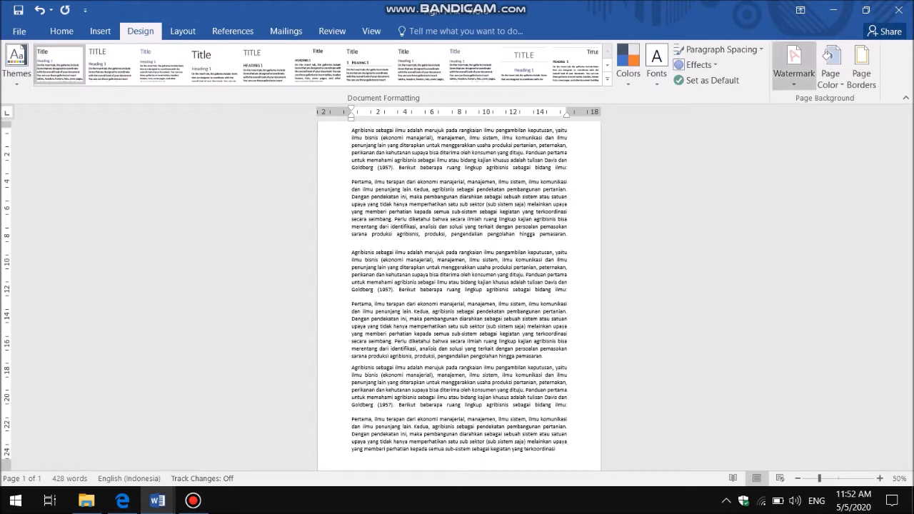
pyautogui.click(793, 64)
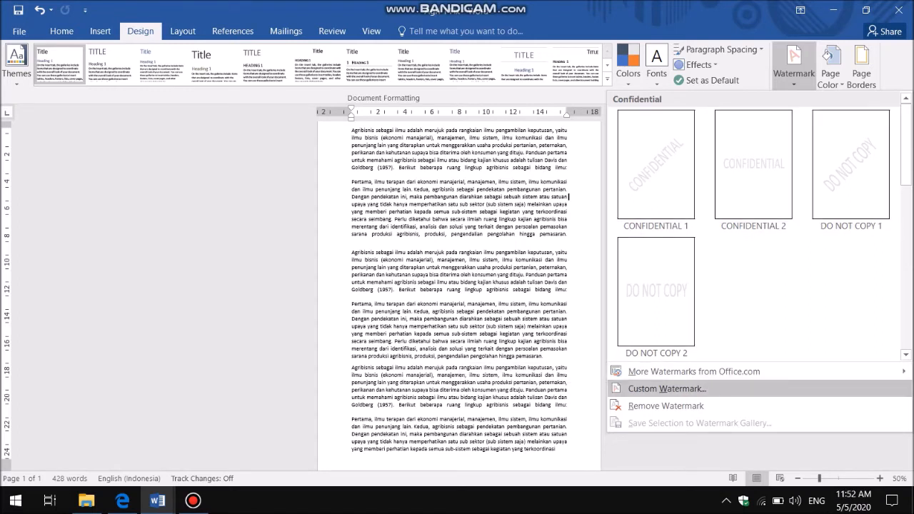
pyautogui.click(660, 392)
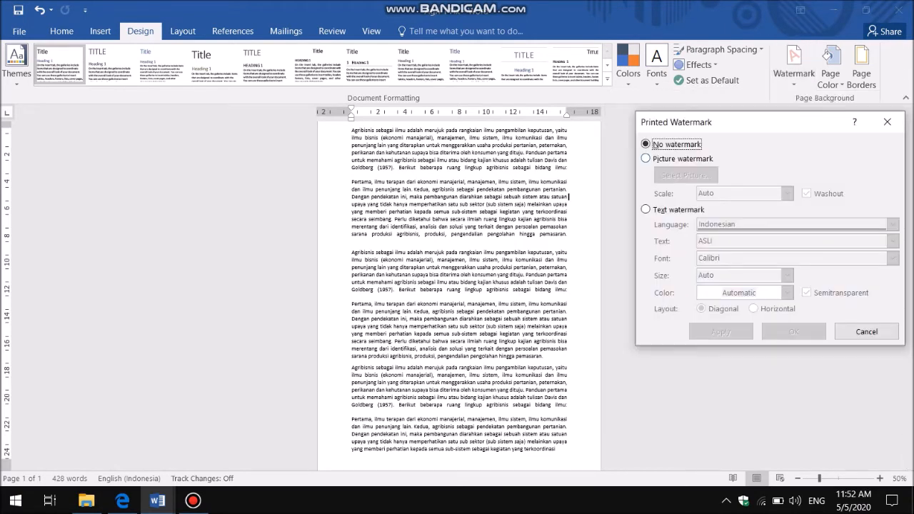
pyautogui.moveTo(753, 121); pyautogui.dragTo(730, 119)
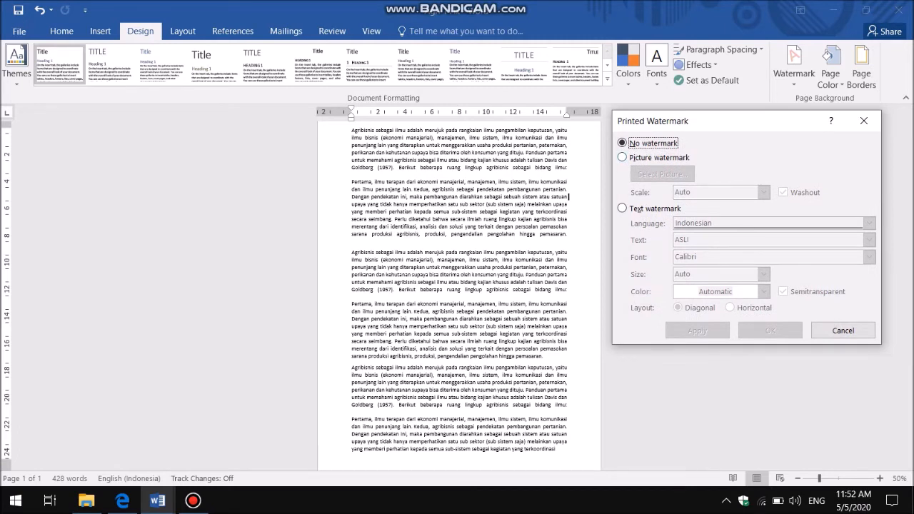
pyautogui.click(623, 157)
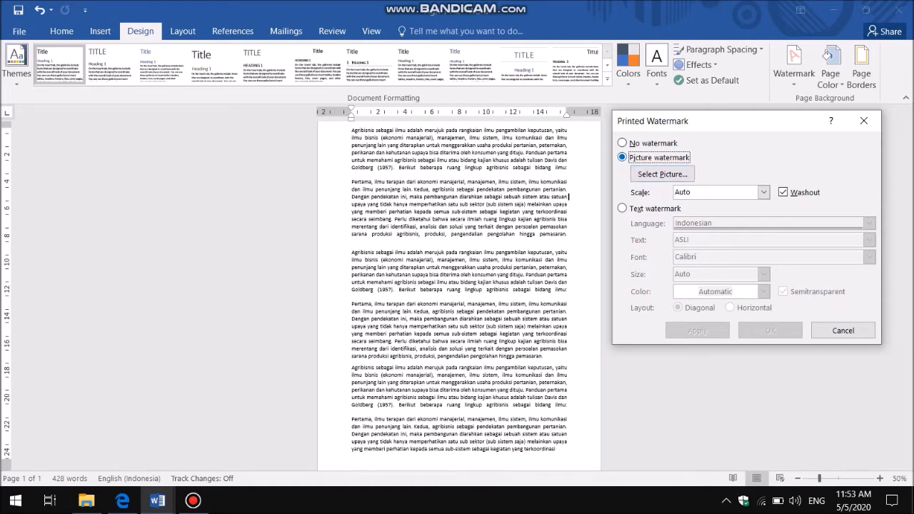
# Use the local picture Logo UMPalembang as the watermark, with Auto scale and Washout, and apply it.
pyautogui.click(662, 174)
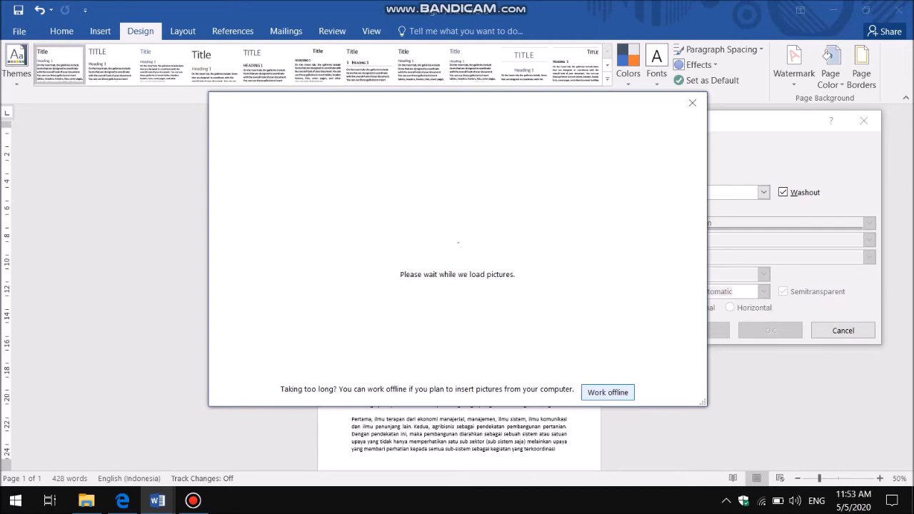
pyautogui.click(608, 393)
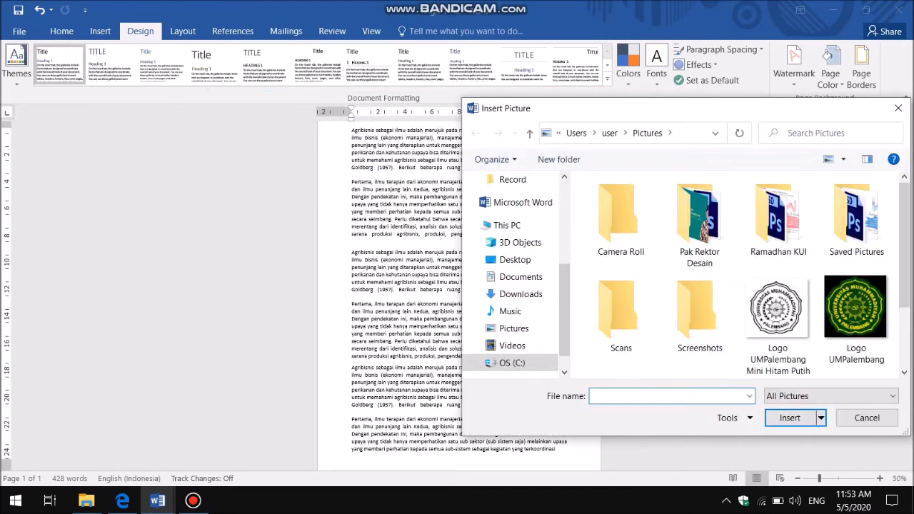
pyautogui.moveTo(687, 116); pyautogui.dragTo(210, 56)
pyautogui.scroll(-1, 378, 257)
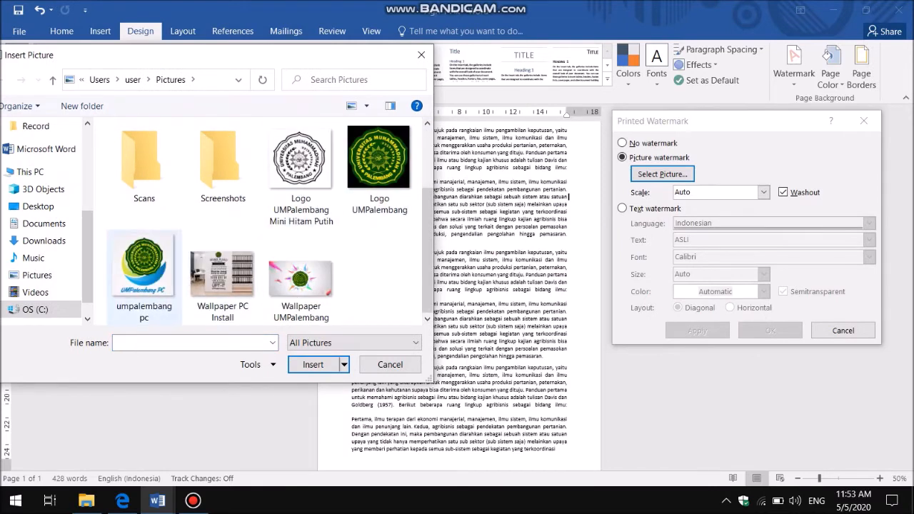
pyautogui.click(379, 169)
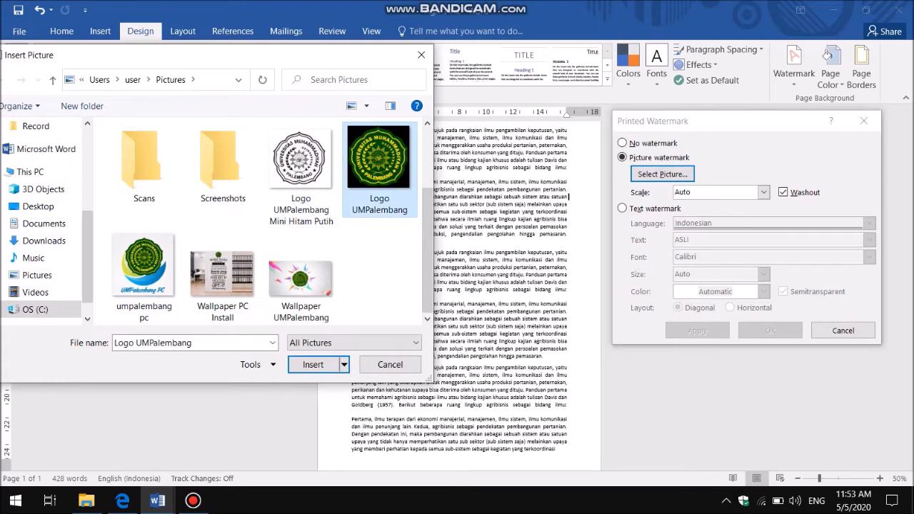
pyautogui.click(313, 364)
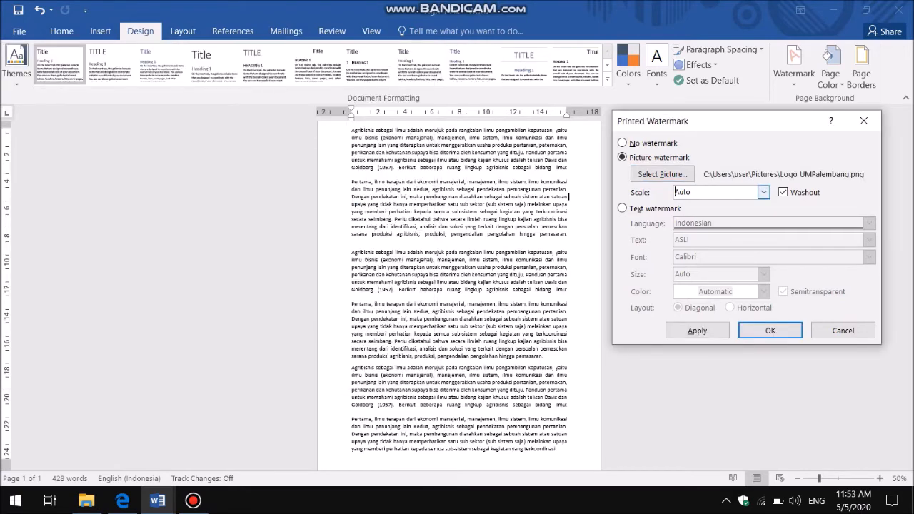
pyautogui.click(696, 329)
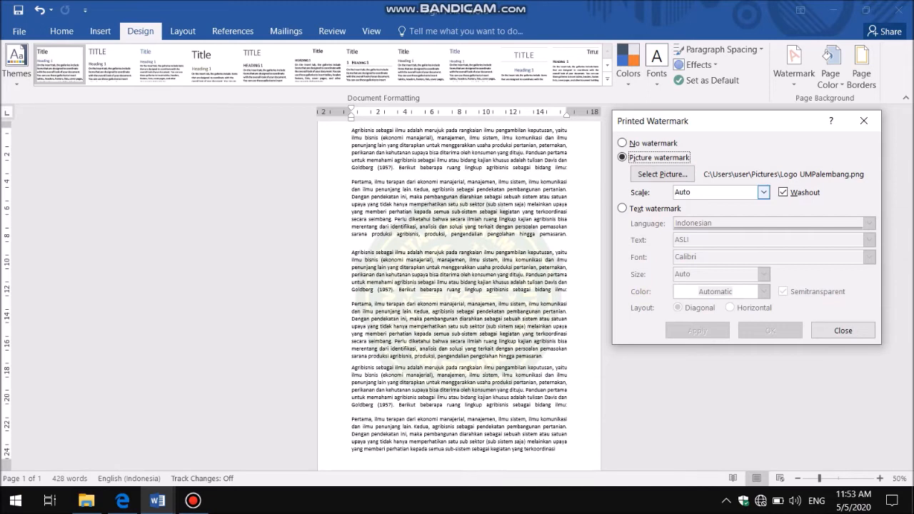
# Try picture scales of 50%, 100% and 500% for the logo watermark without applying them.
pyautogui.click(763, 192)
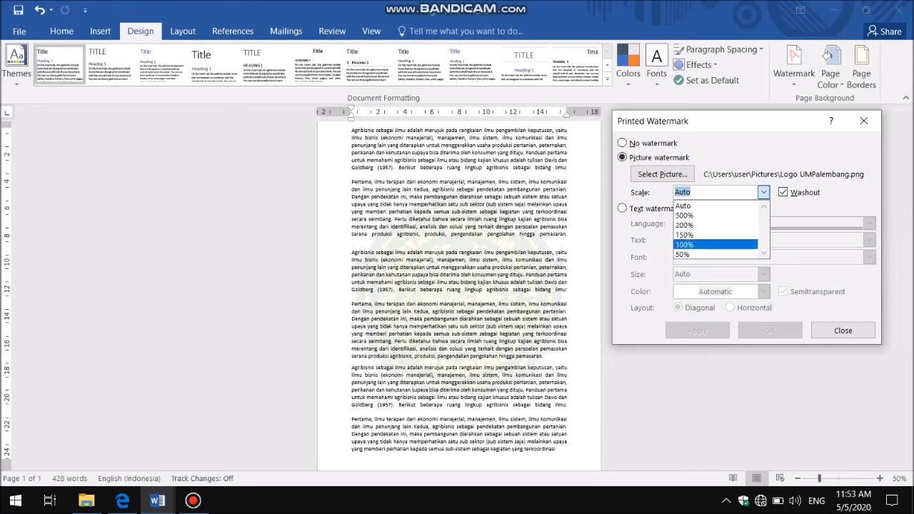
pyautogui.click(685, 254)
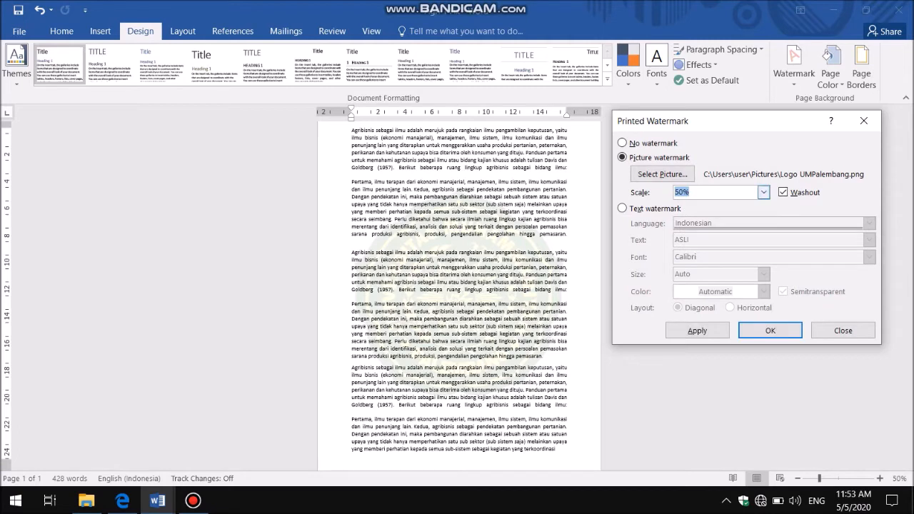
pyautogui.click(764, 192)
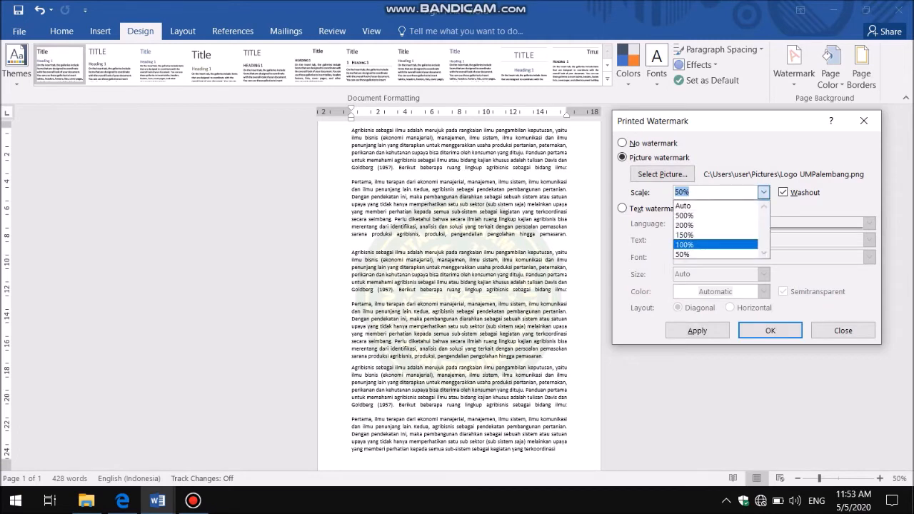
pyautogui.click(684, 244)
pyautogui.click(763, 192)
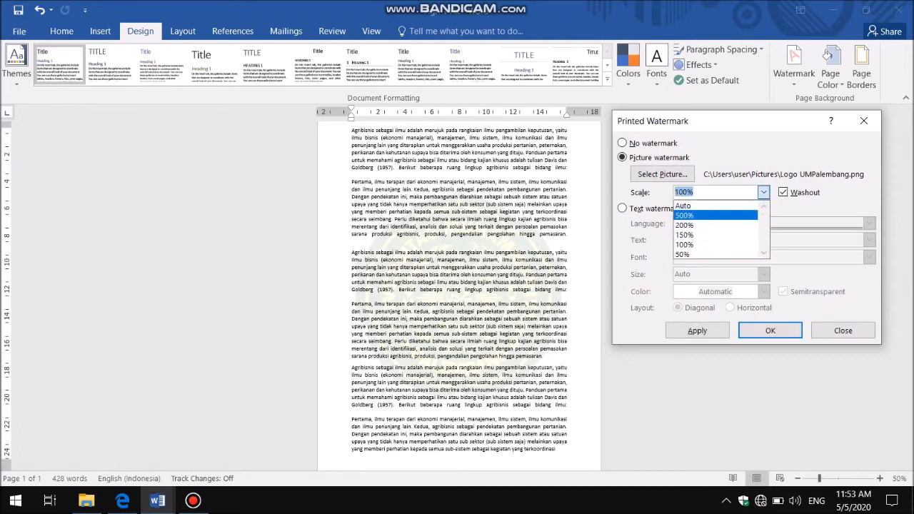
pyautogui.click(684, 215)
# Set the logo watermark's scale to 50% and apply it to the page.
pyautogui.click(764, 192)
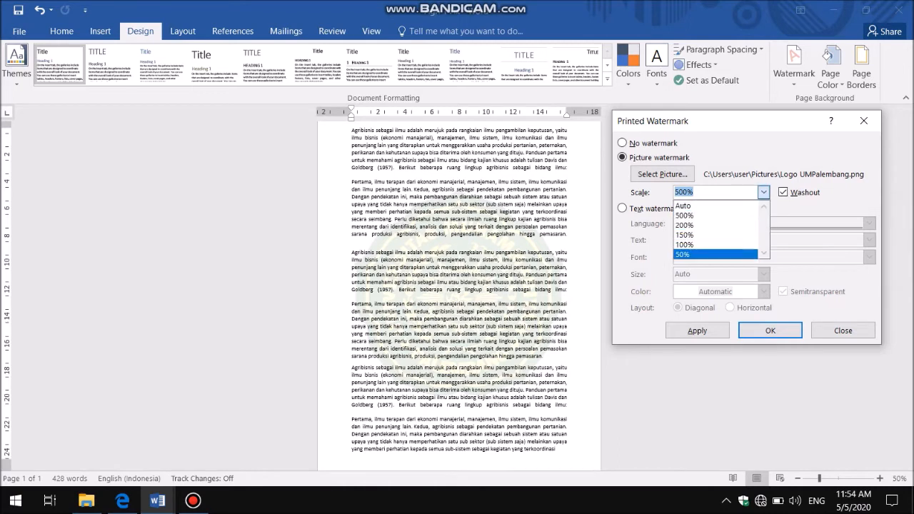
pyautogui.click(682, 254)
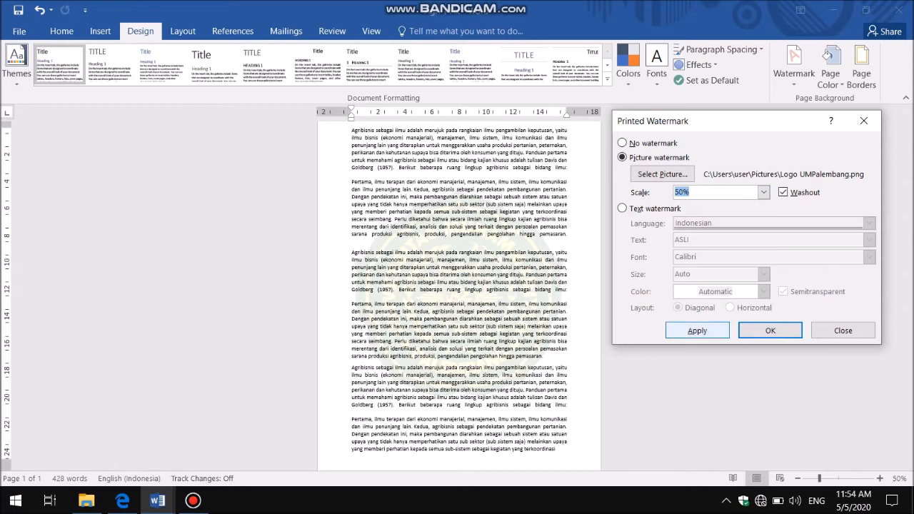
pyautogui.click(696, 329)
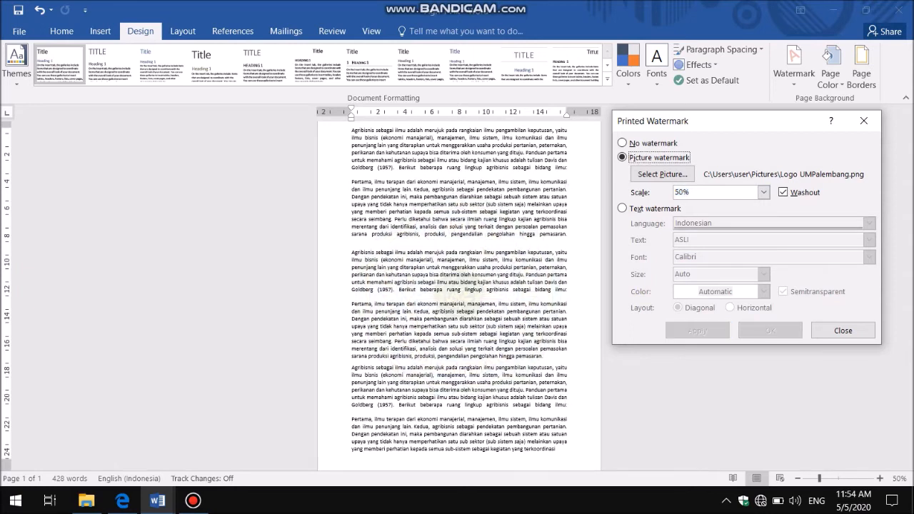
# Apply the logo watermark at 100% scale and at 500% scale to compare its size on the page.
pyautogui.click(764, 192)
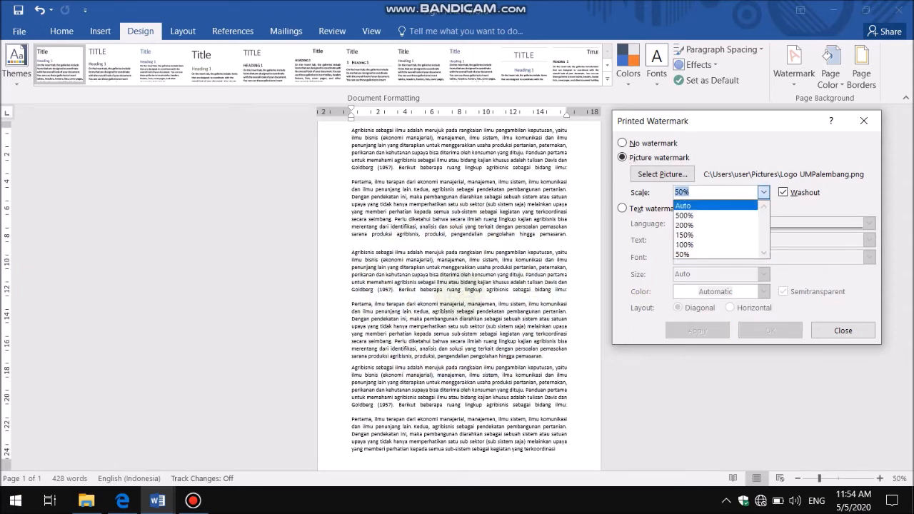
pyautogui.click(713, 244)
pyautogui.click(697, 330)
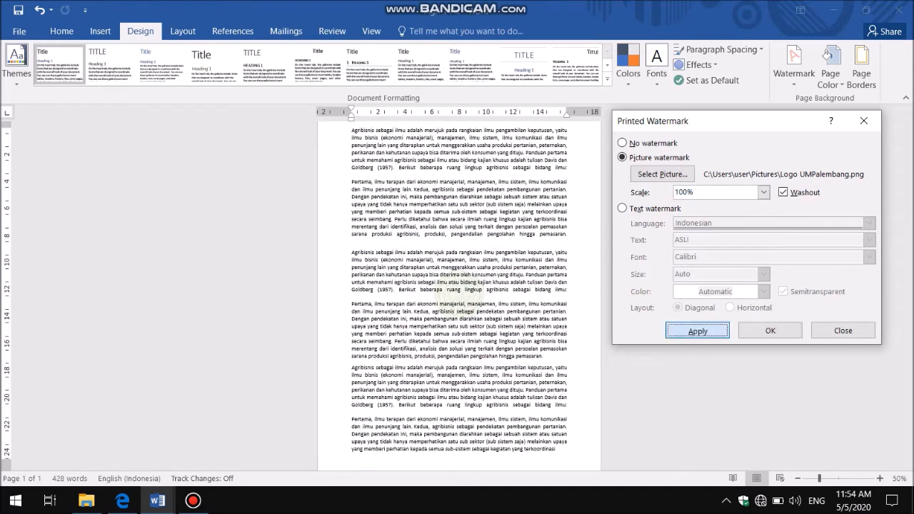
pyautogui.click(763, 192)
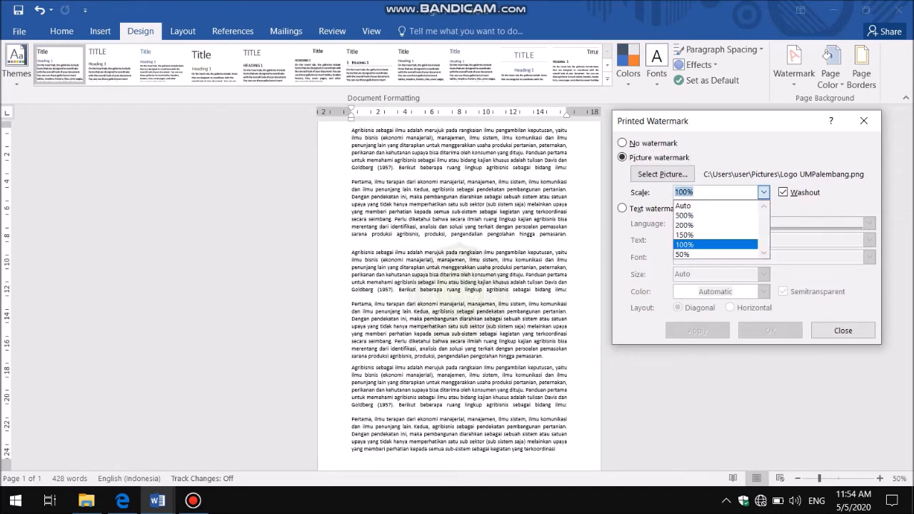
pyautogui.click(714, 216)
pyautogui.click(696, 330)
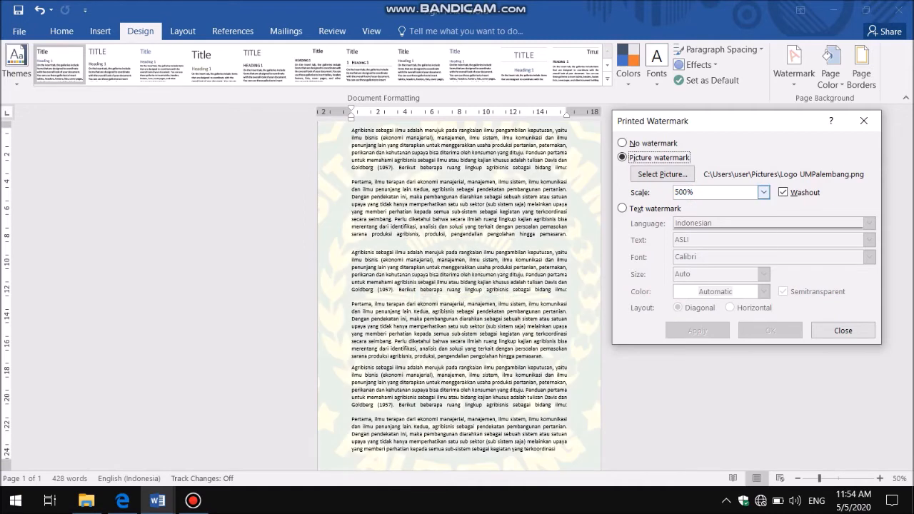
# Set the logo watermark's scale to Auto and apply it to the page.
pyautogui.click(764, 192)
pyautogui.click(714, 205)
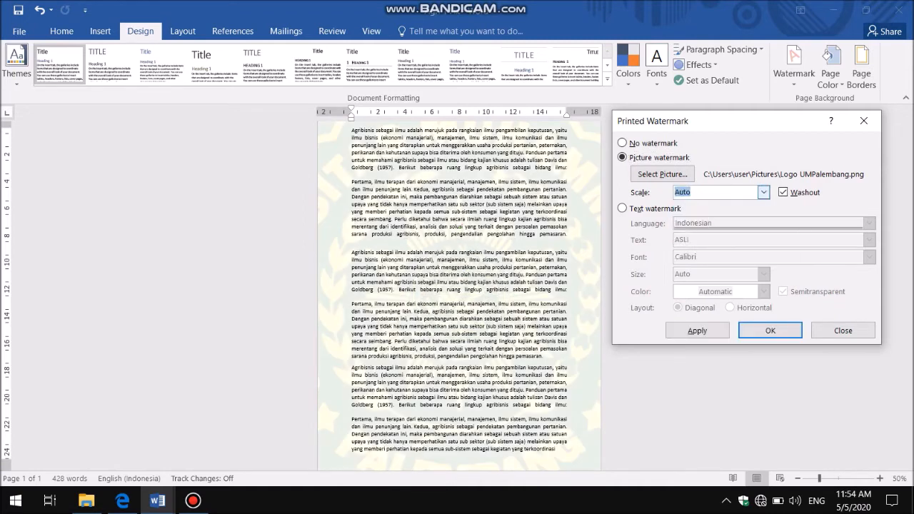
pyautogui.click(697, 329)
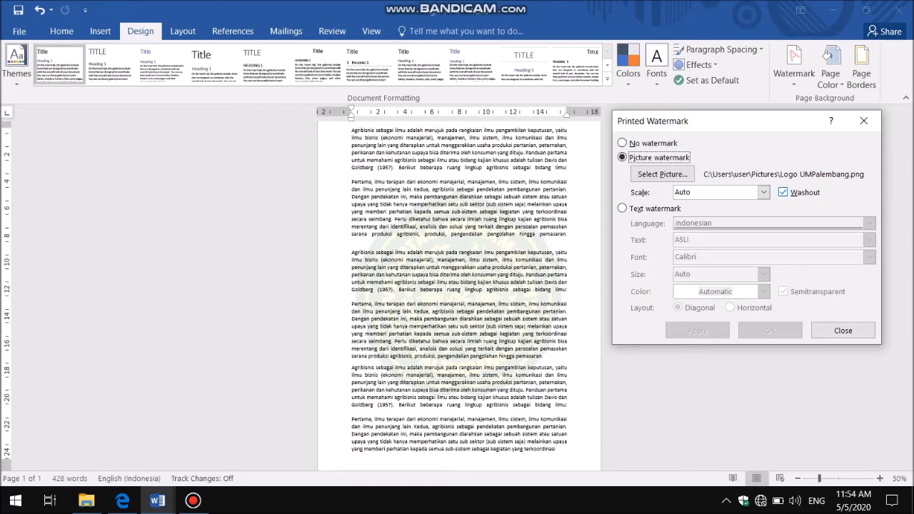
# Compare the logo watermark with Washout off and on, applying each setting twice and ending with Washout on.
pyautogui.hotkey('alt', 'w')
pyautogui.hotkey('alt', 'a')
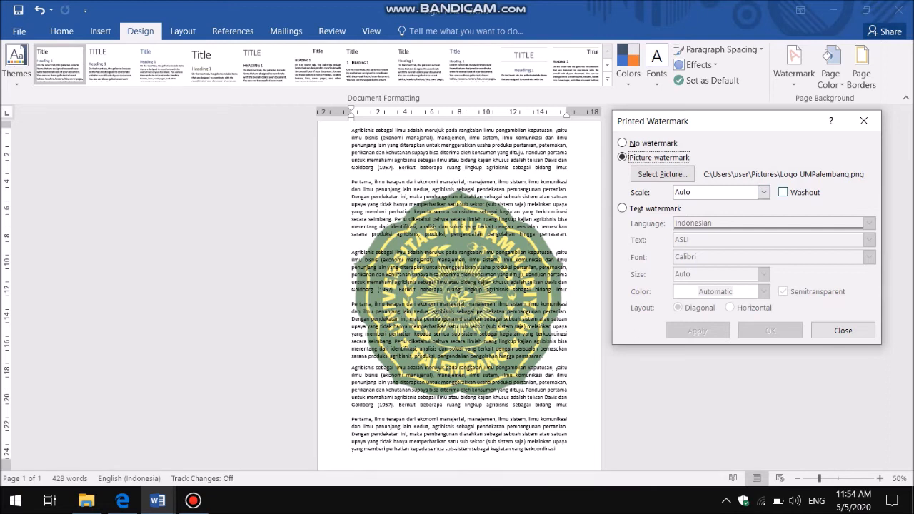
pyautogui.hotkey('alt', 'w')
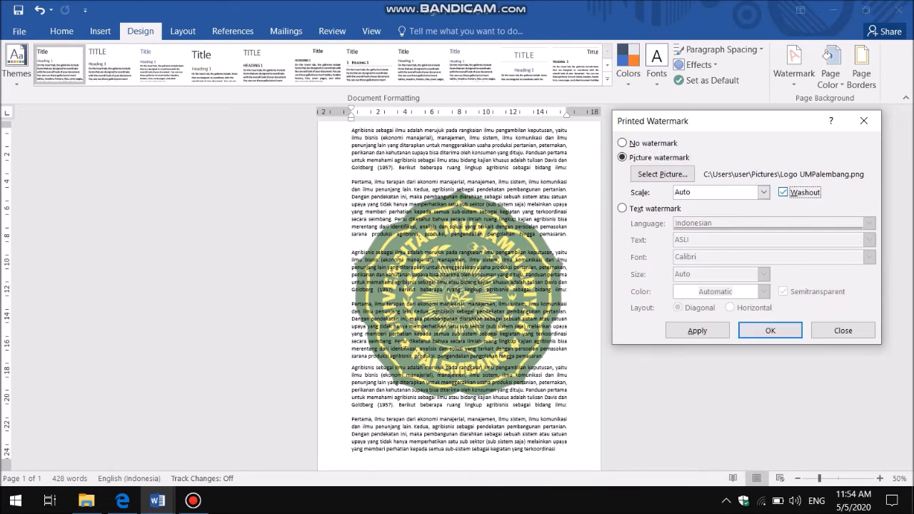
pyautogui.hotkey('alt', 'a')
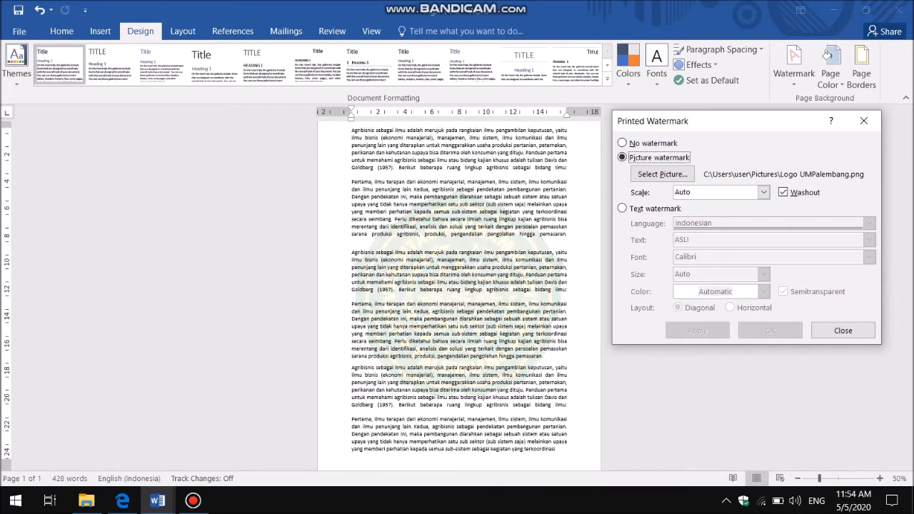
pyautogui.click(763, 191)
pyautogui.click(763, 192)
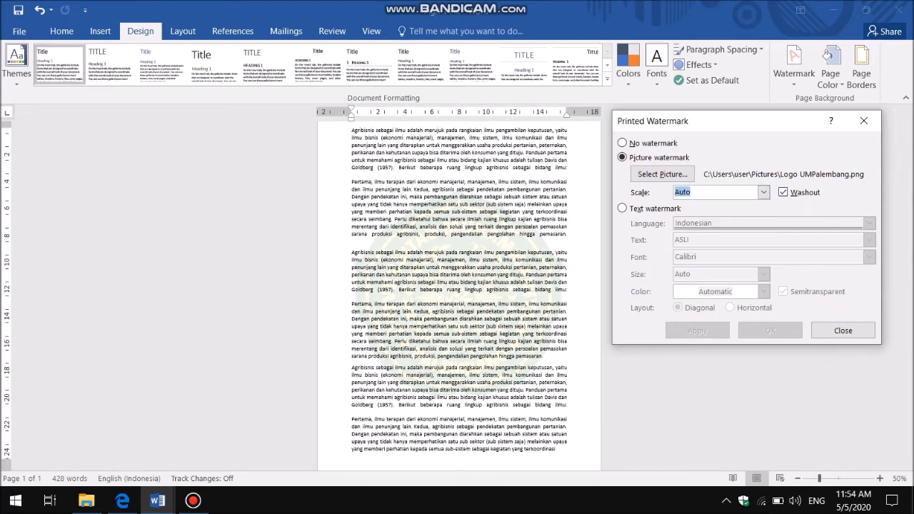
pyautogui.click(783, 192)
pyautogui.click(697, 330)
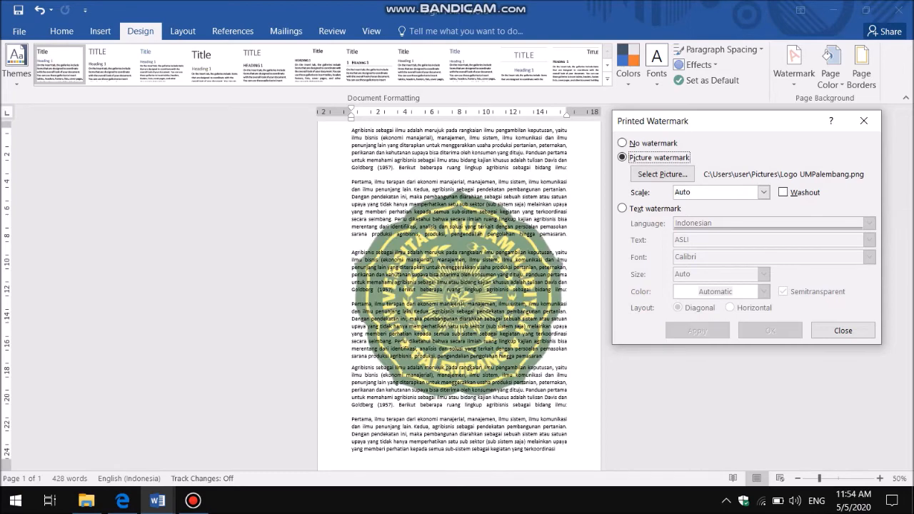
pyautogui.click(783, 192)
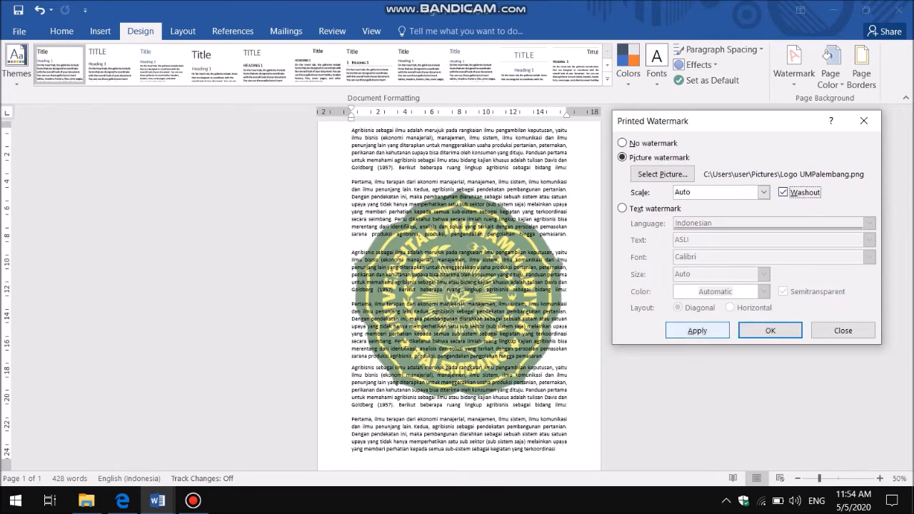
pyautogui.click(696, 330)
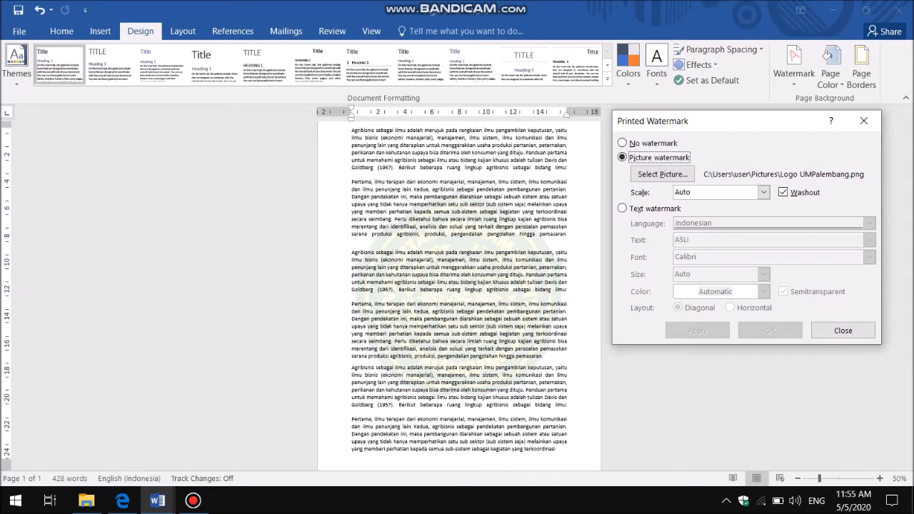
pyautogui.click(842, 330)
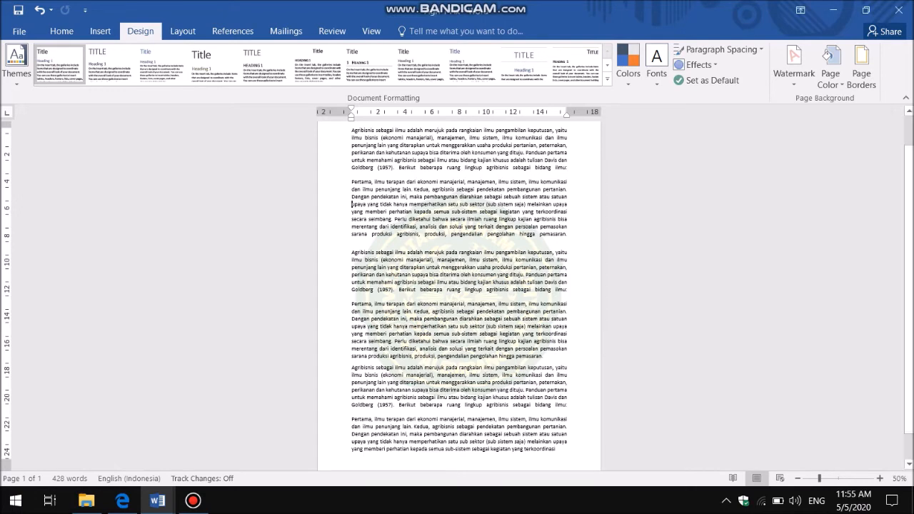
# Replace the logo with a custom text watermark reading ASLI, in Indonesian, Calibri font, Auto size and diagonal layout.
pyautogui.click(793, 63)
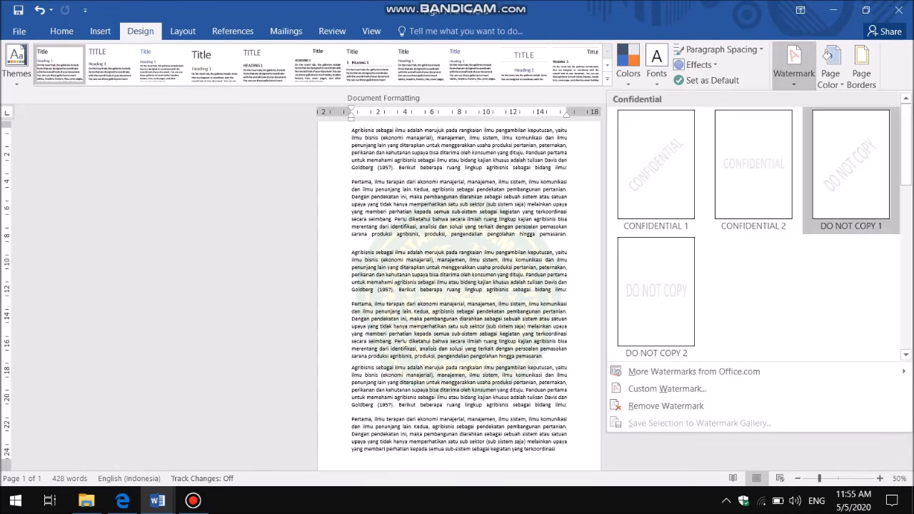
pyautogui.click(793, 70)
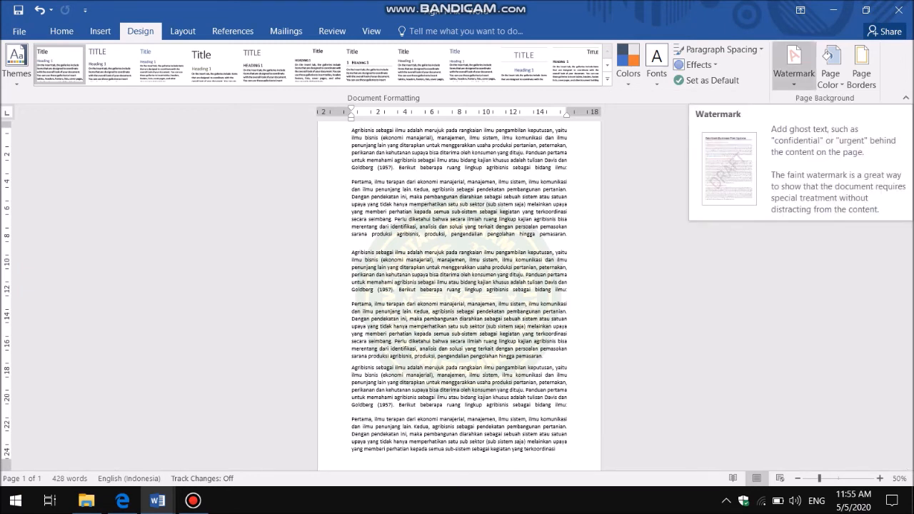
pyautogui.click(793, 63)
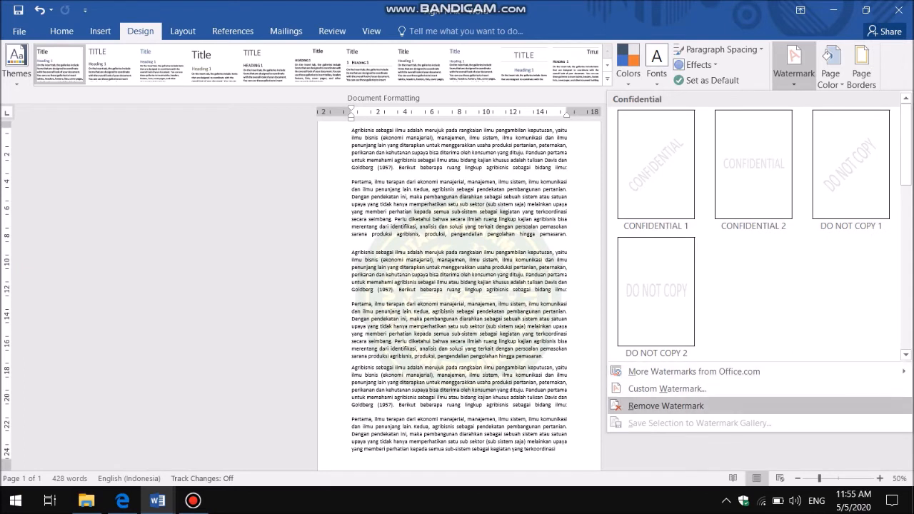
pyautogui.click(667, 389)
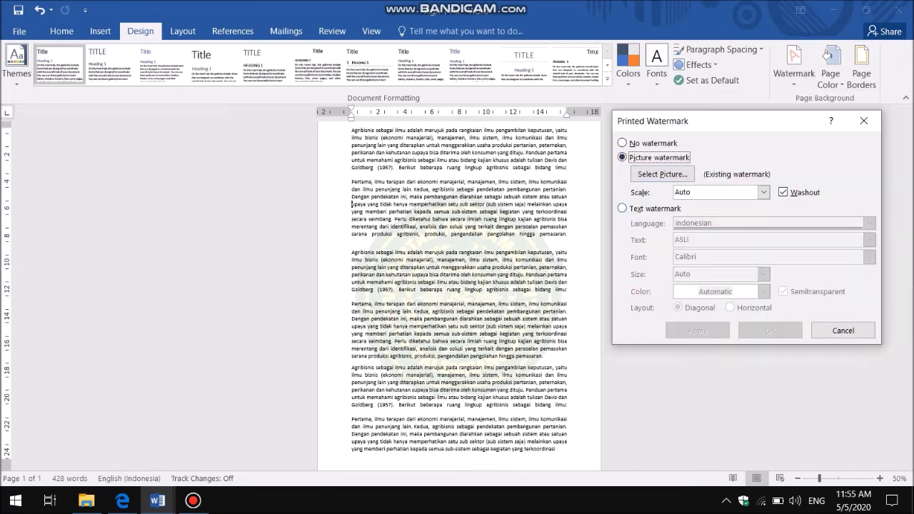
pyautogui.click(621, 207)
pyautogui.click(769, 329)
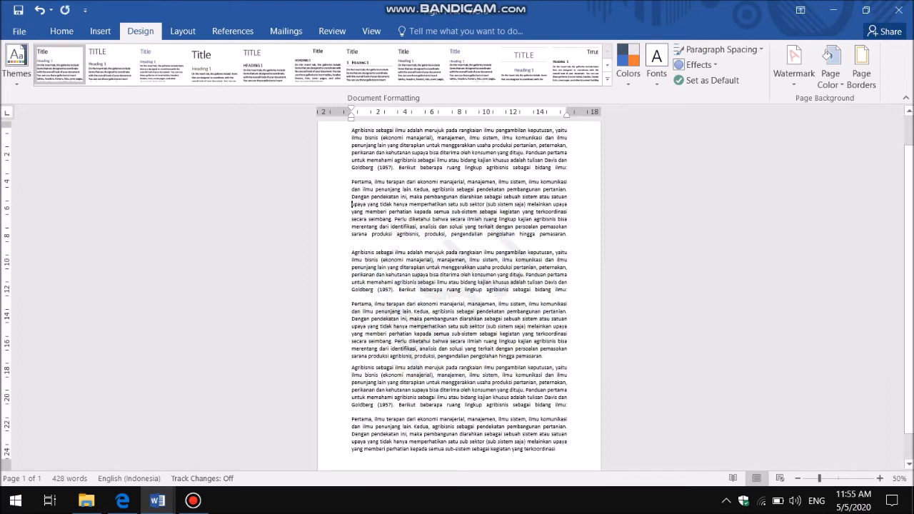
pyautogui.click(794, 63)
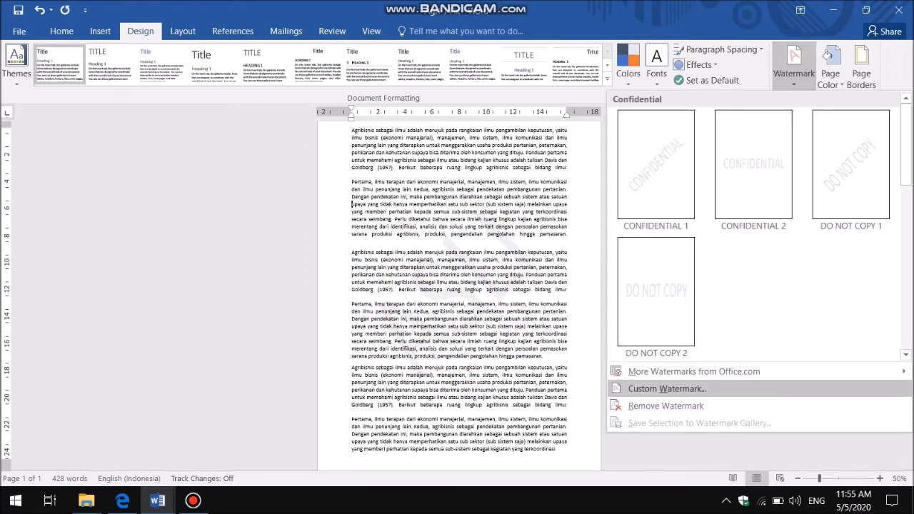
pyautogui.click(666, 388)
pyautogui.click(842, 331)
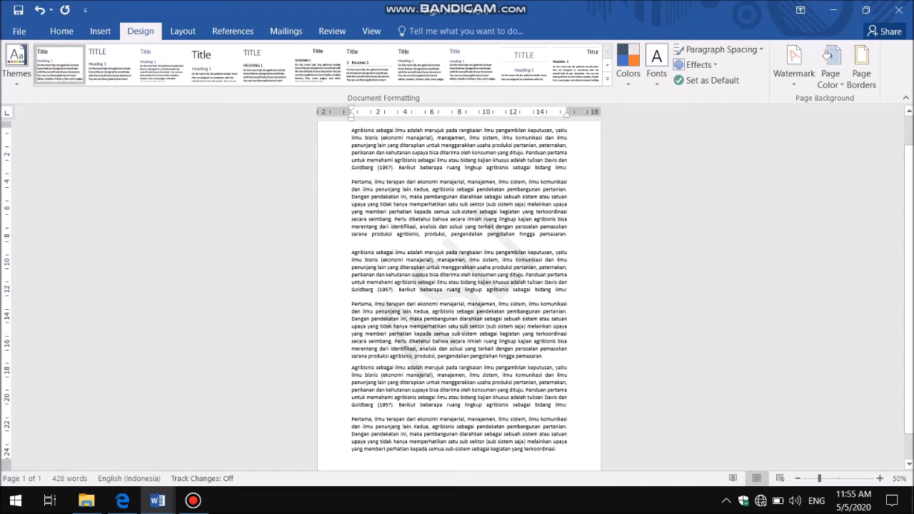
# Change the custom text watermark's wording to AGRIBISNIS A, with Indonesian as the language, and apply it.
pyautogui.click(793, 66)
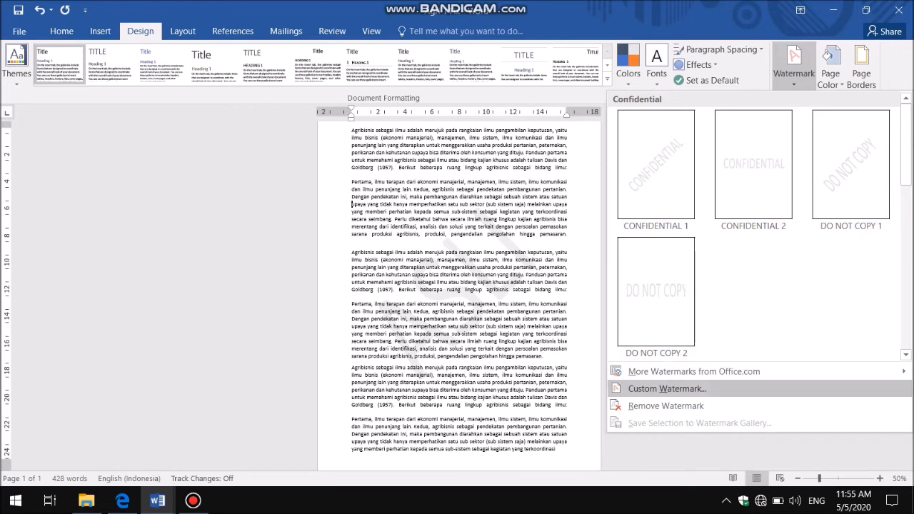
pyautogui.click(667, 388)
pyautogui.moveTo(692, 240); pyautogui.dragTo(668, 240)
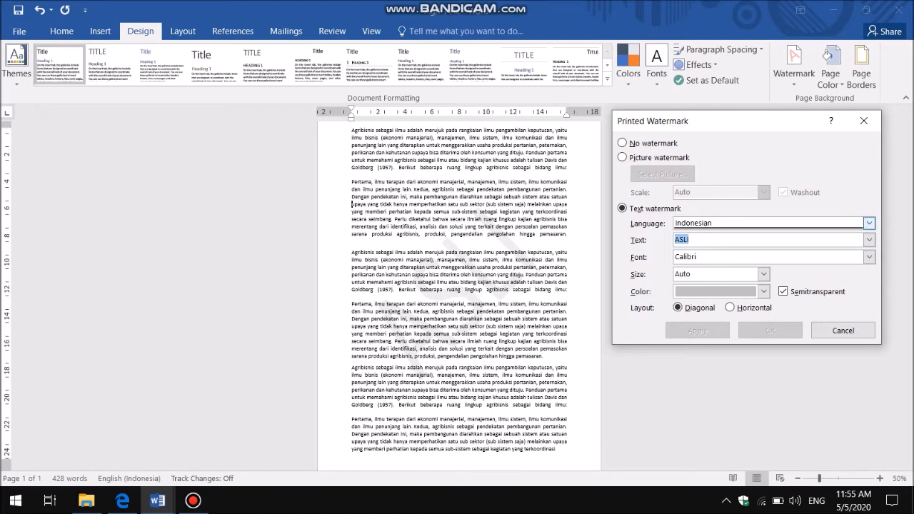
pyautogui.click(869, 222)
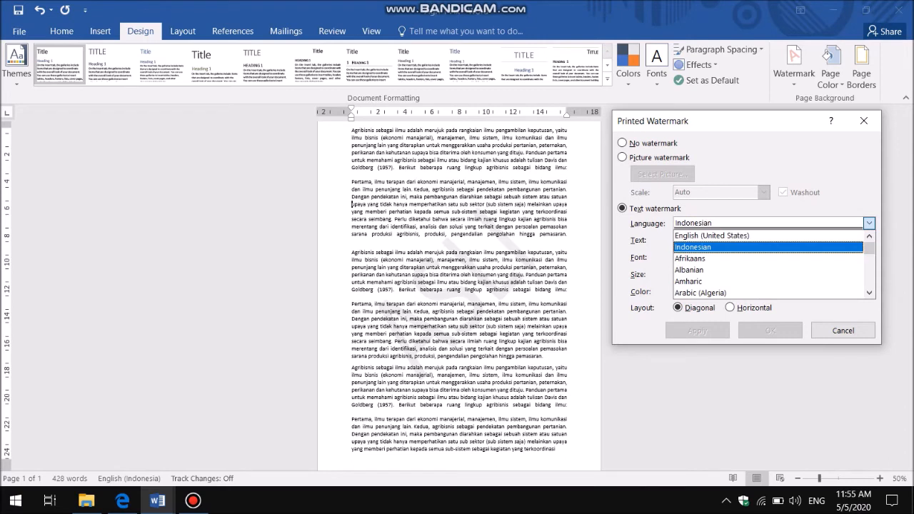
pyautogui.click(868, 223)
pyautogui.click(869, 222)
pyautogui.click(869, 223)
pyautogui.click(869, 223)
pyautogui.click(868, 223)
pyautogui.click(869, 240)
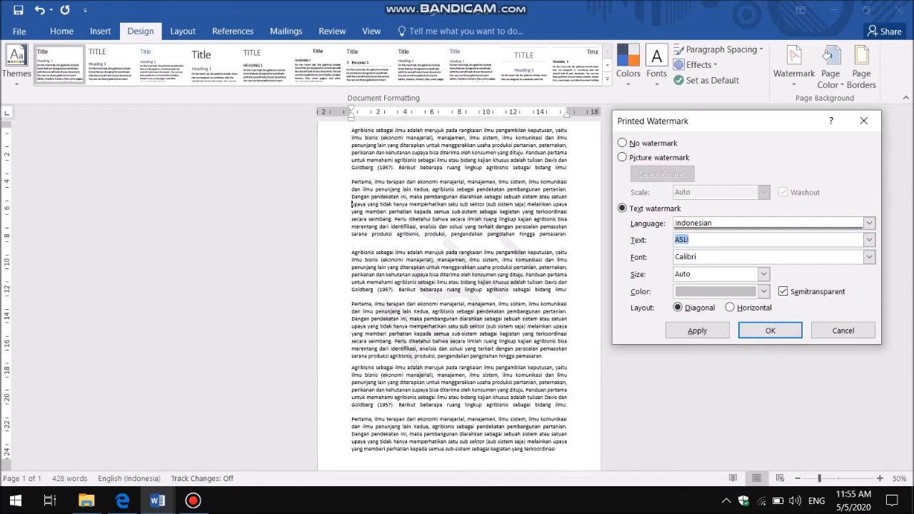
pyautogui.write('AGRIBISNIS A')
pyautogui.click(697, 330)
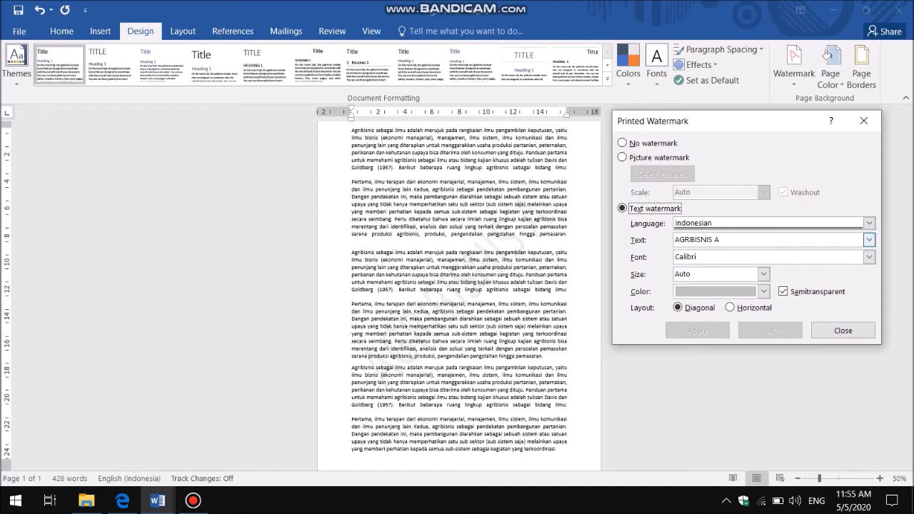
# Set the text watermark's size to 44 in the Calibri font and apply it.
pyautogui.click(868, 256)
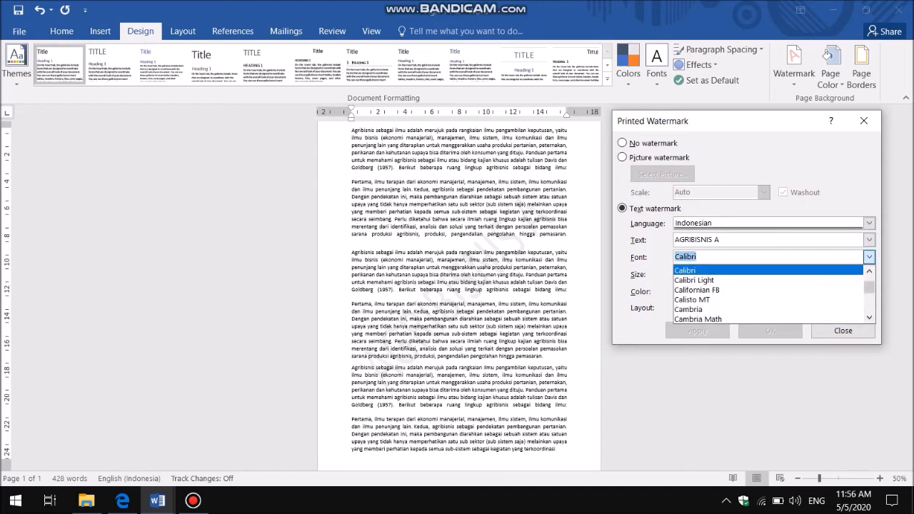
pyautogui.click(868, 256)
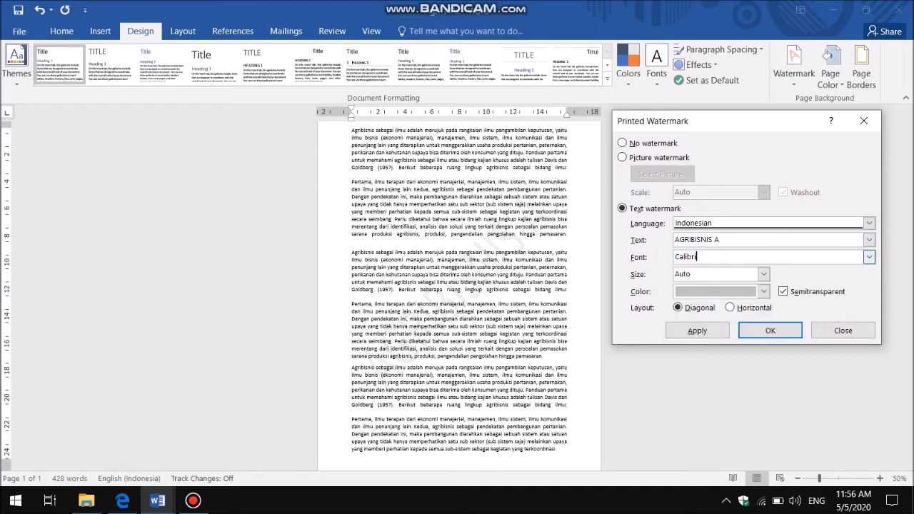
pyautogui.click(763, 274)
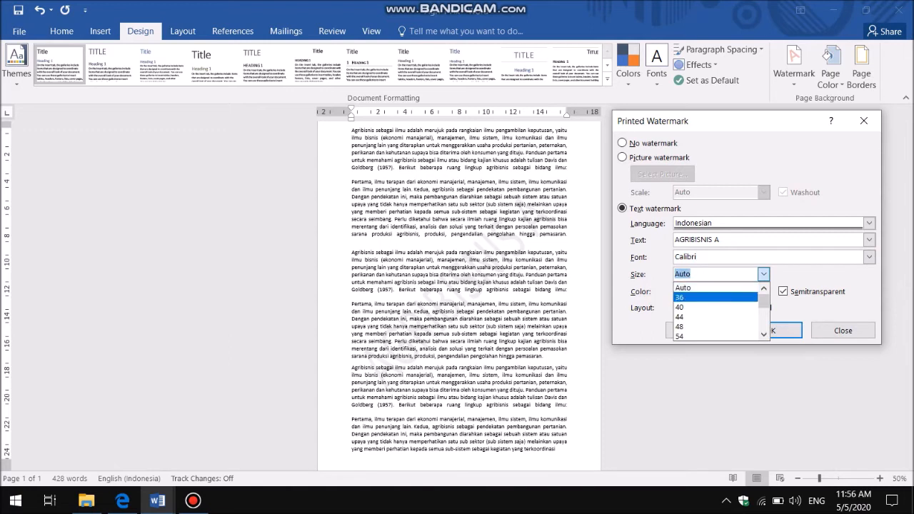
pyautogui.click(714, 316)
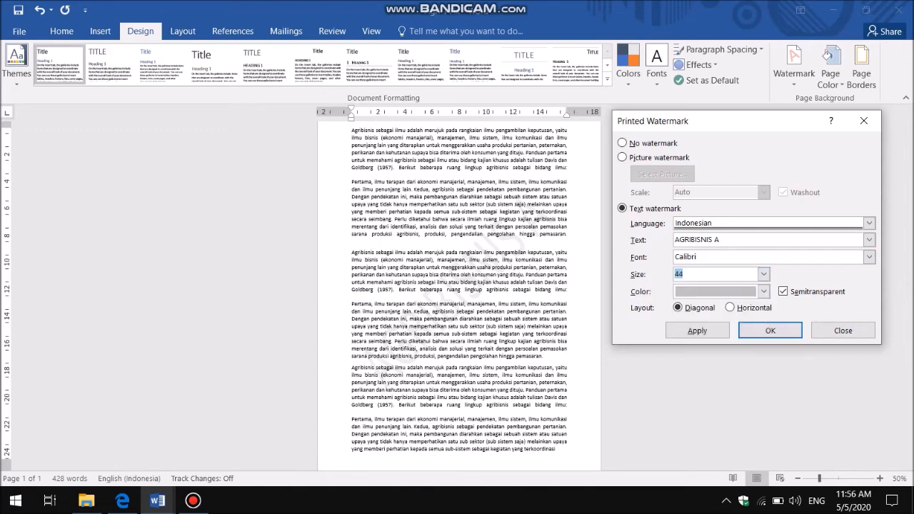
pyautogui.click(697, 329)
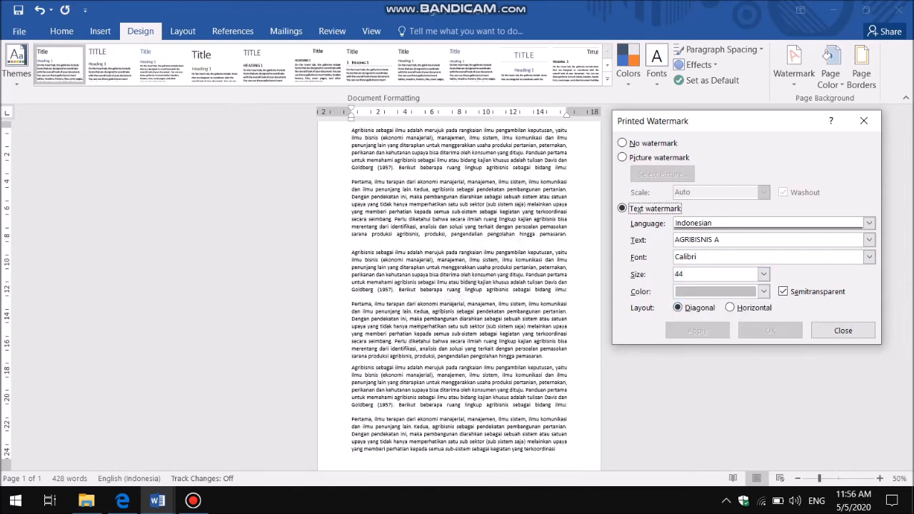
# Set the AGRIBISNIS A watermark's size to 96 and apply it to the page.
pyautogui.click(763, 274)
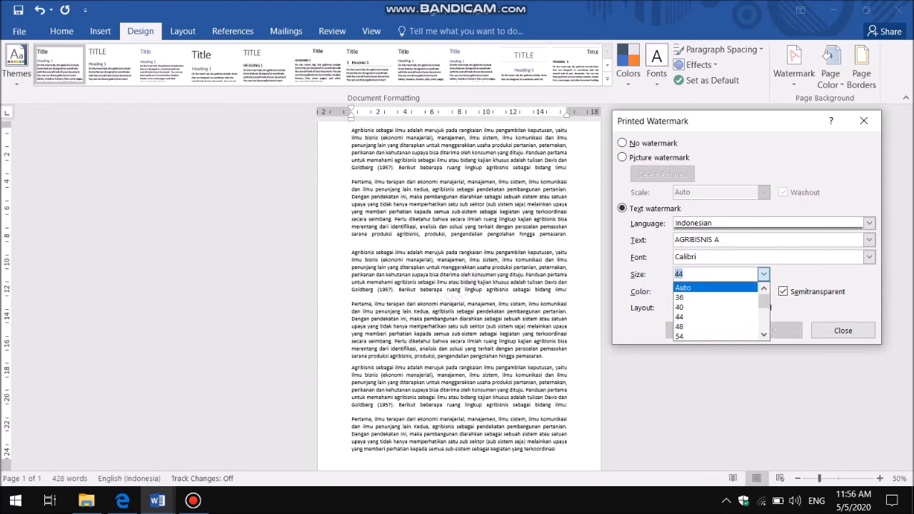
pyautogui.moveTo(763, 301)
pyautogui.mouseDown()
pyautogui.moveTo(763, 322)
pyautogui.moveTo(763, 301)
pyautogui.mouseUp()
pyautogui.moveTo(763, 301); pyautogui.dragTo(763, 315)
pyautogui.click(703, 327)
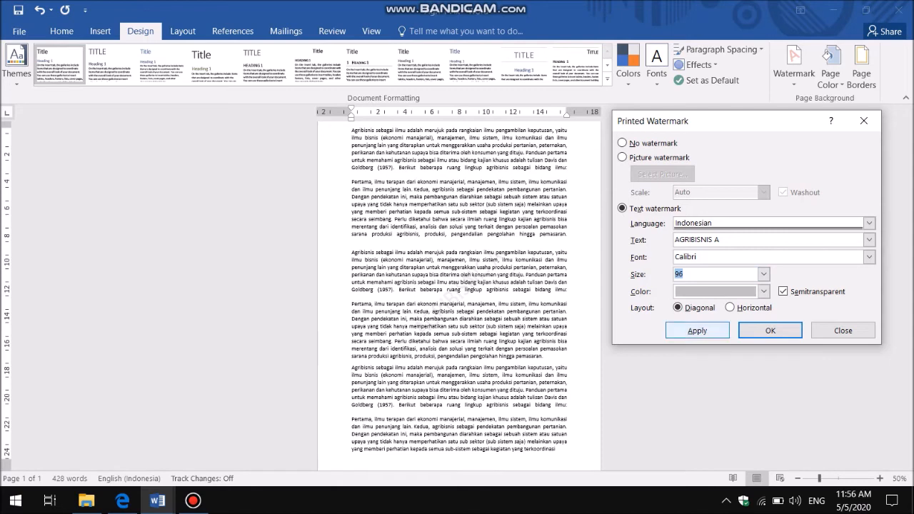
pyautogui.click(696, 330)
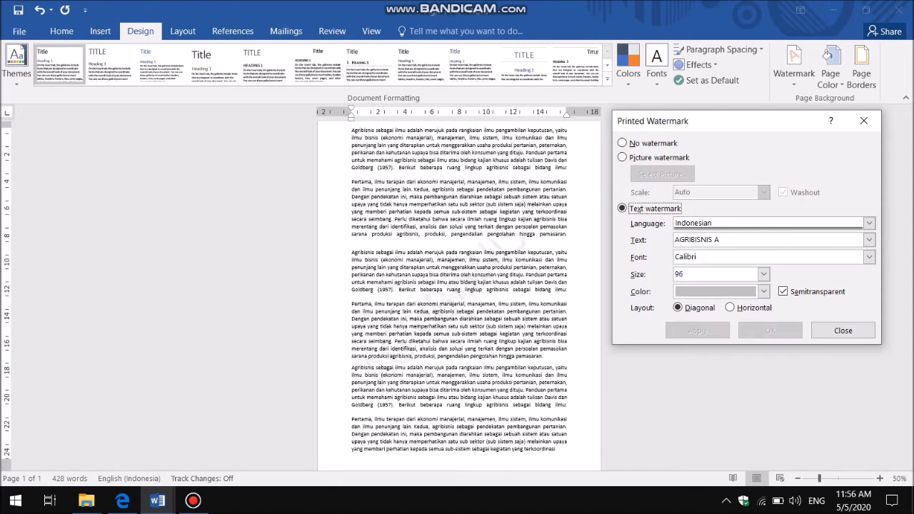
# Recolor the AGRIBISNIS A text watermark with the green theme color and apply it.
pyautogui.click(762, 291)
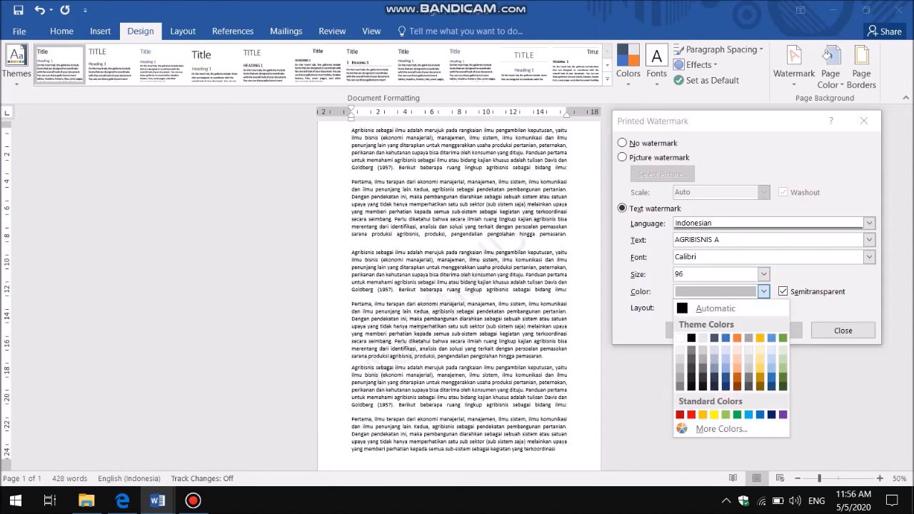
pyautogui.click(783, 338)
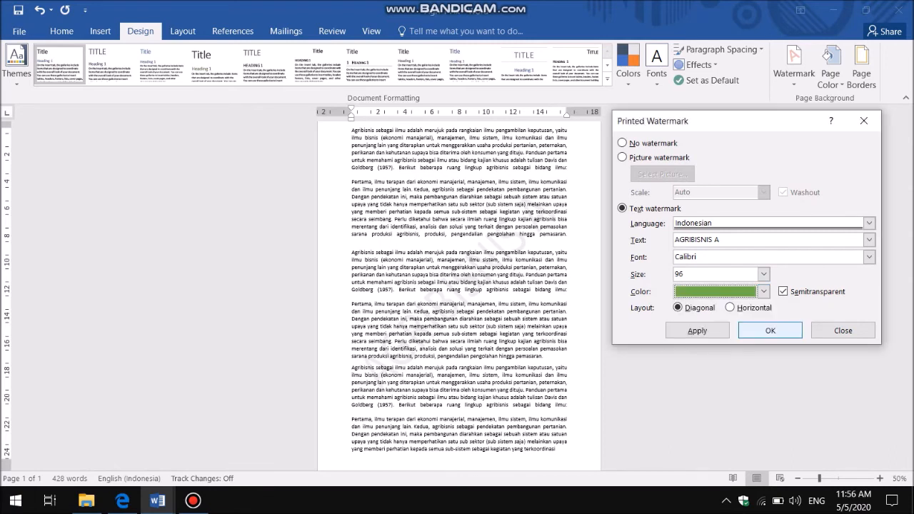
pyautogui.click(697, 330)
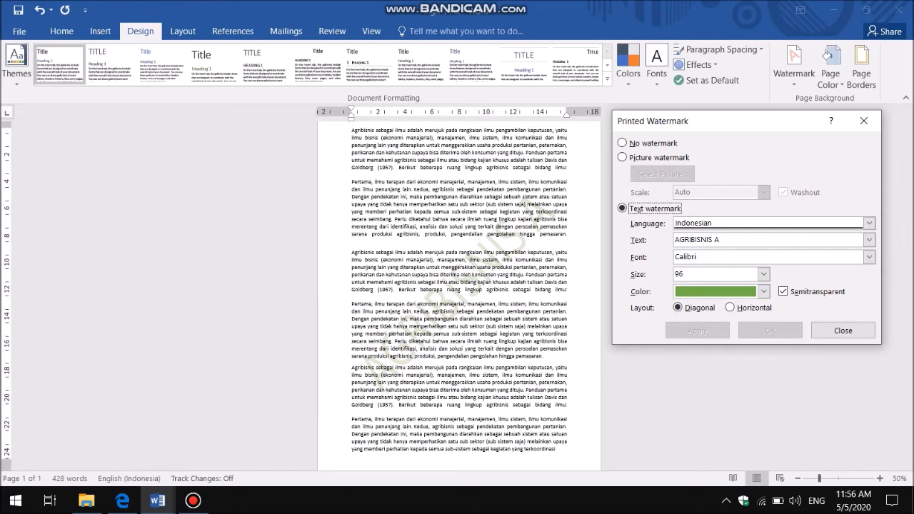
# Apply the horizontal layout to the text watermark and switch it back to diagonal.
pyautogui.click(728, 307)
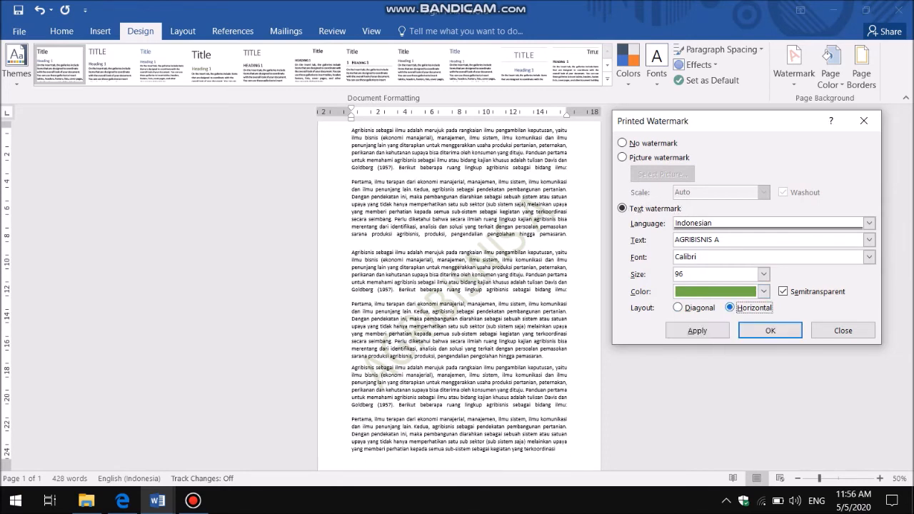
pyautogui.click(696, 329)
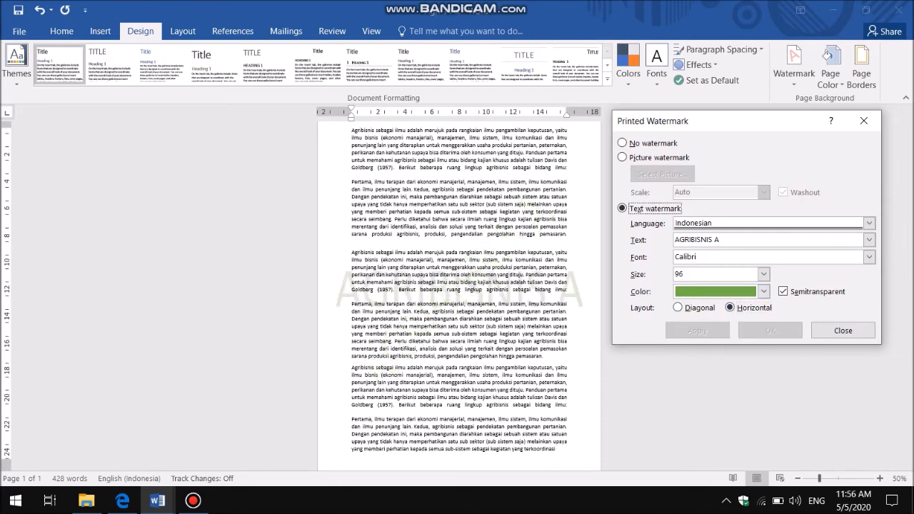
pyautogui.click(677, 306)
pyautogui.click(697, 330)
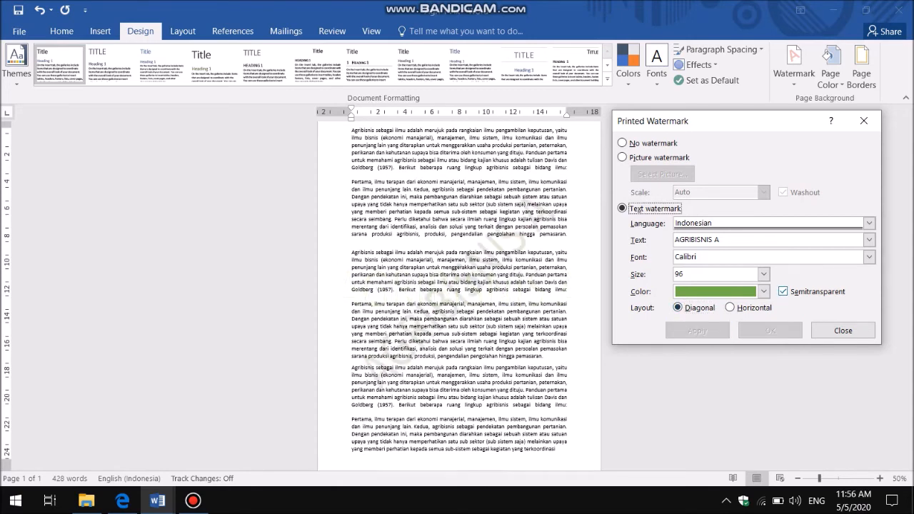
# Apply the text watermark without the Semitransparent option and reapply it with that option enabled.
pyautogui.click(783, 291)
pyautogui.click(697, 330)
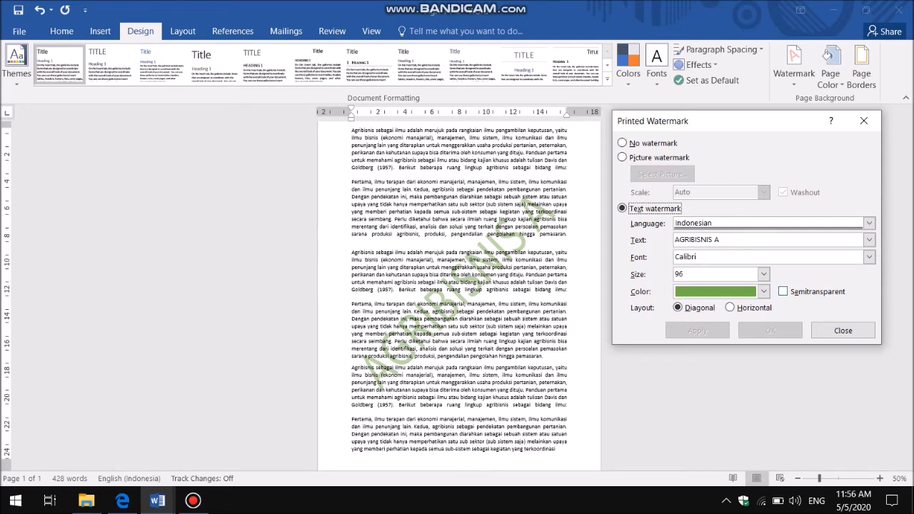
pyautogui.click(783, 291)
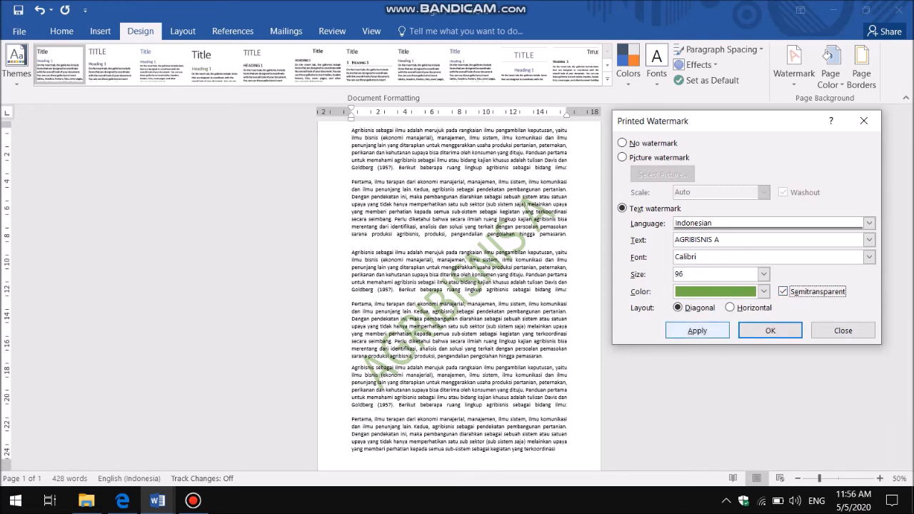
pyautogui.click(697, 330)
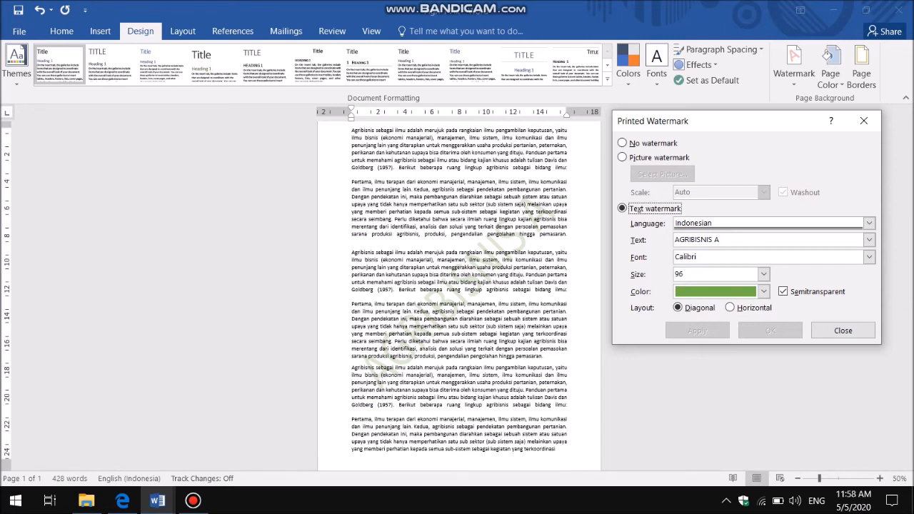
# Close the watermark settings and remove the AGRIBISNIS A watermark from the document.
pyautogui.click(842, 330)
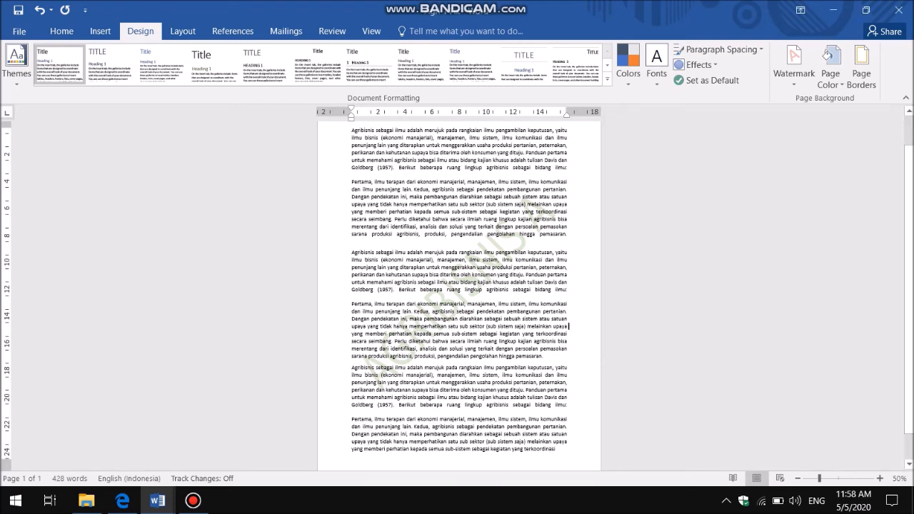
pyautogui.click(793, 63)
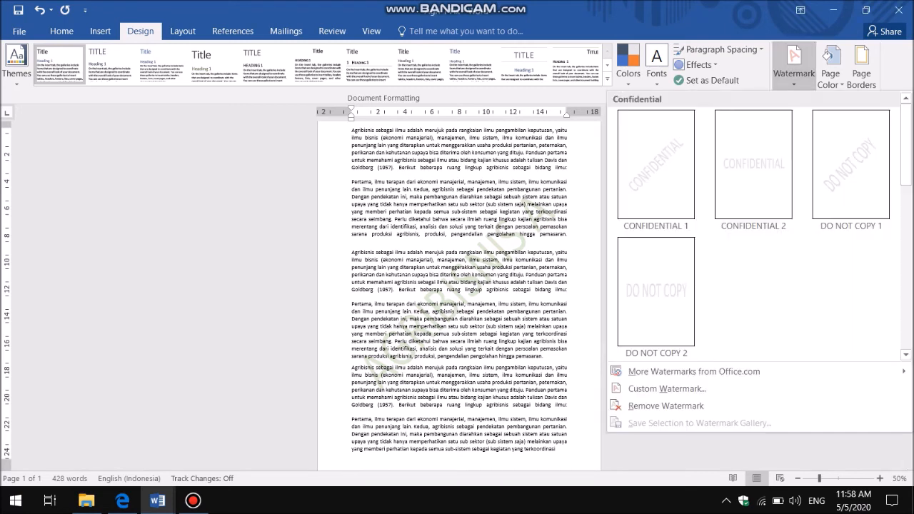
pyautogui.click(665, 406)
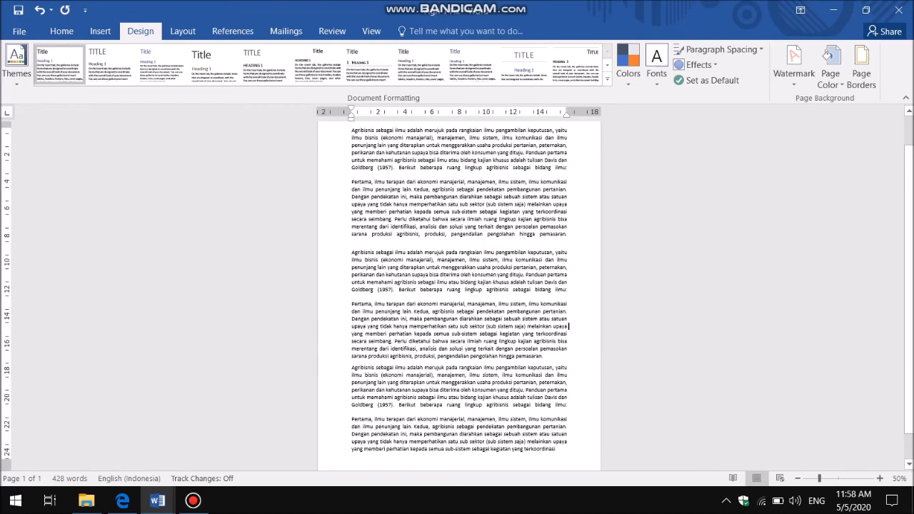
pyautogui.click(793, 62)
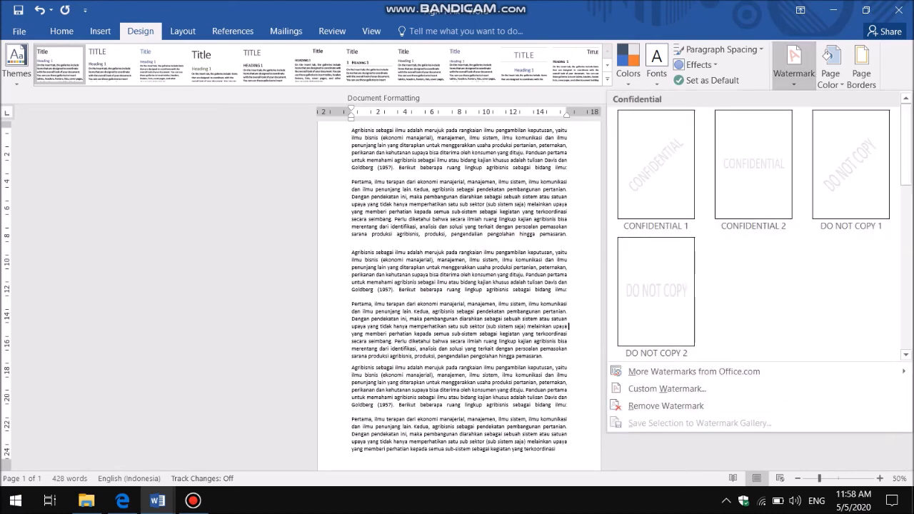
pyautogui.press('Escape')
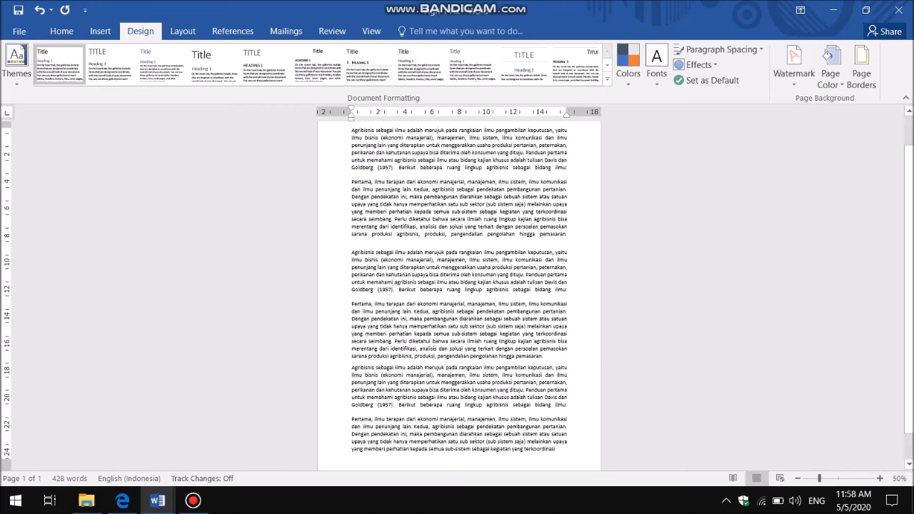
# Set the page color to a dark blue theme shade and change it to Blue, Accent 5, Lighter 40%.
pyautogui.click(828, 62)
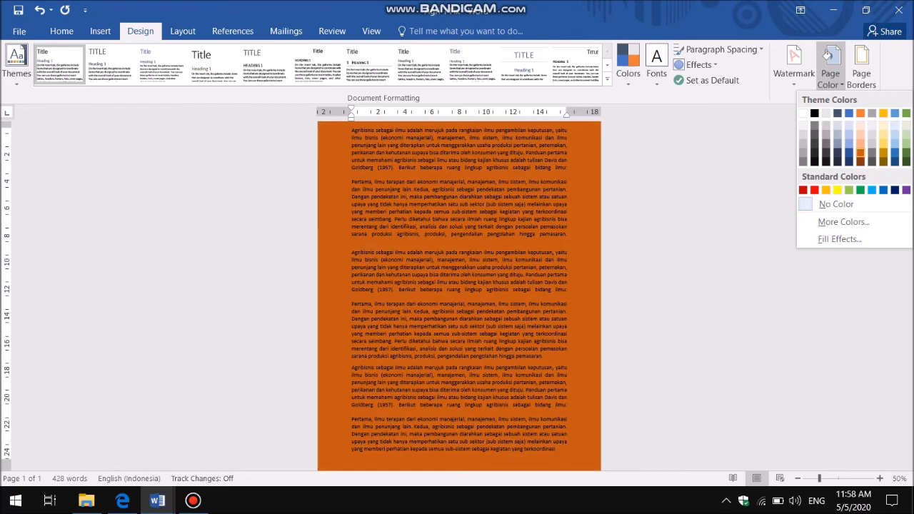
pyautogui.click(848, 152)
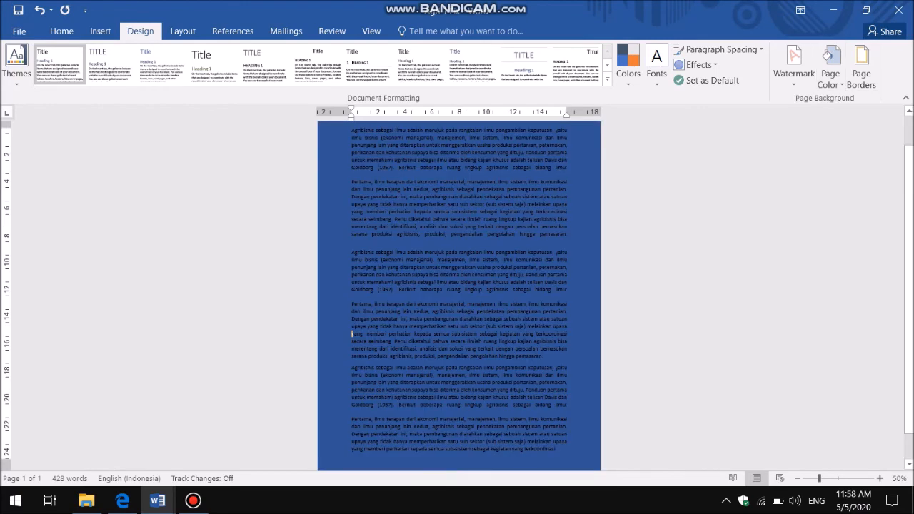
pyautogui.click(829, 71)
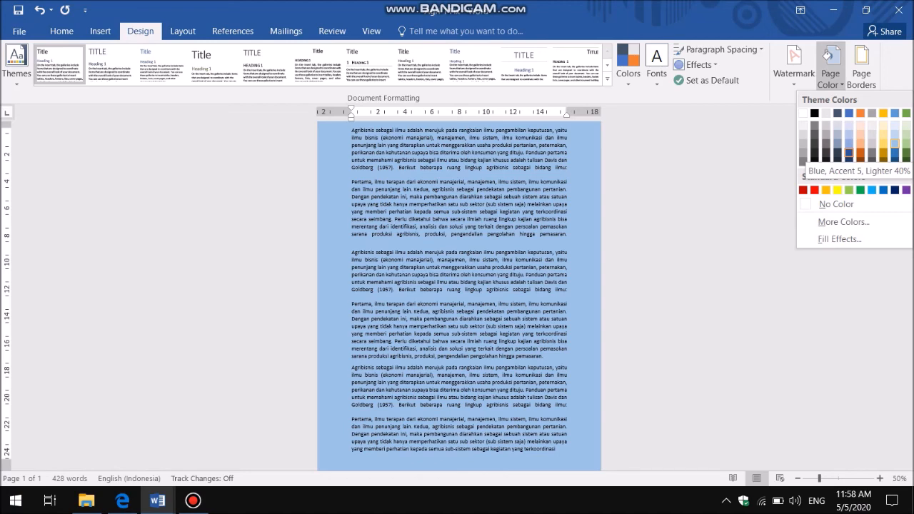
pyautogui.click(895, 141)
pyautogui.scroll(1, 352, 350)
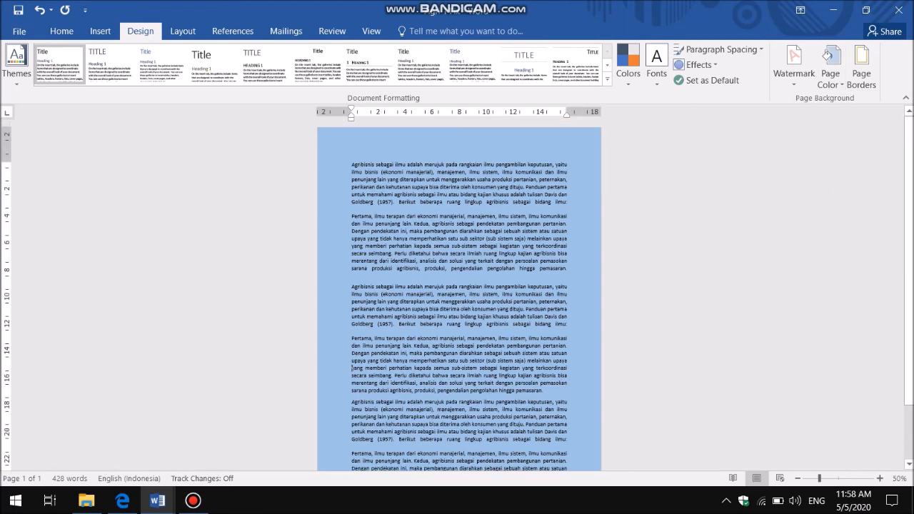
pyautogui.scroll(-1, 352, 351)
# Change the page color to a light green theme shade and reset the page to No Color.
pyautogui.click(829, 71)
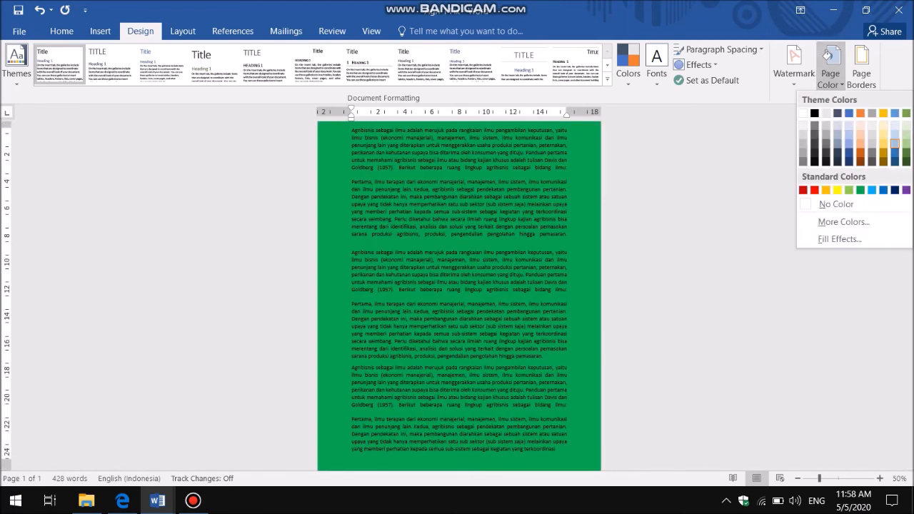
pyautogui.click(906, 143)
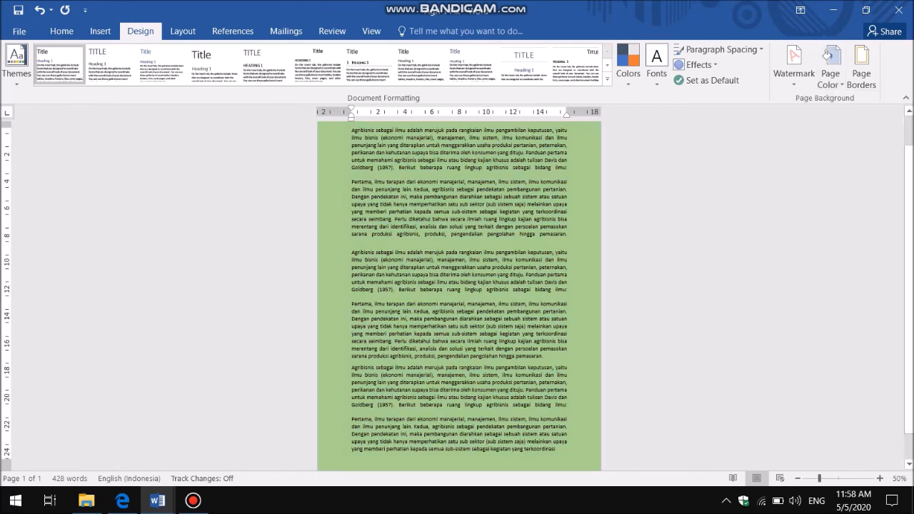
pyautogui.scroll(2, 459, 296)
pyautogui.click(829, 71)
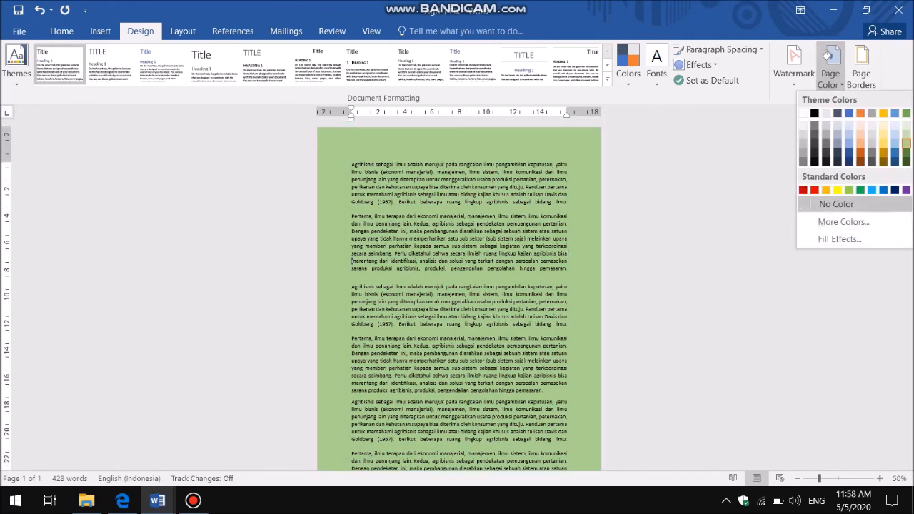
pyautogui.click(835, 203)
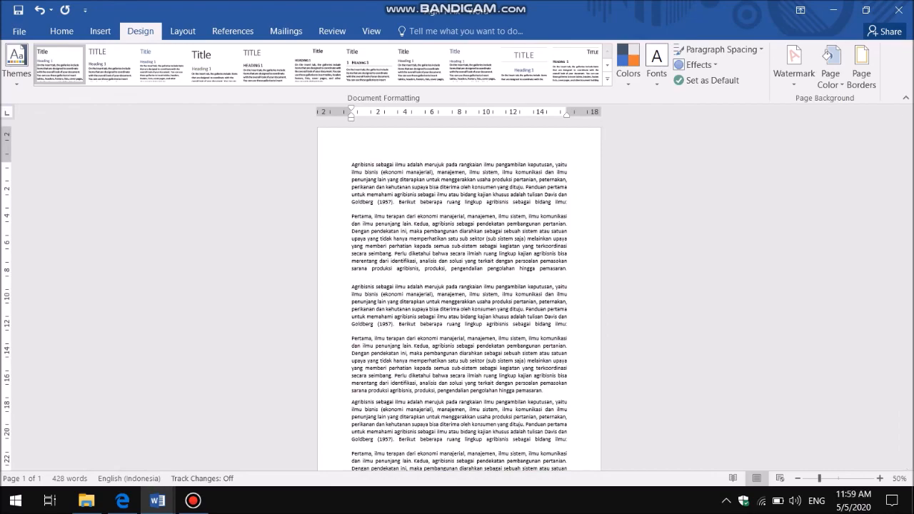